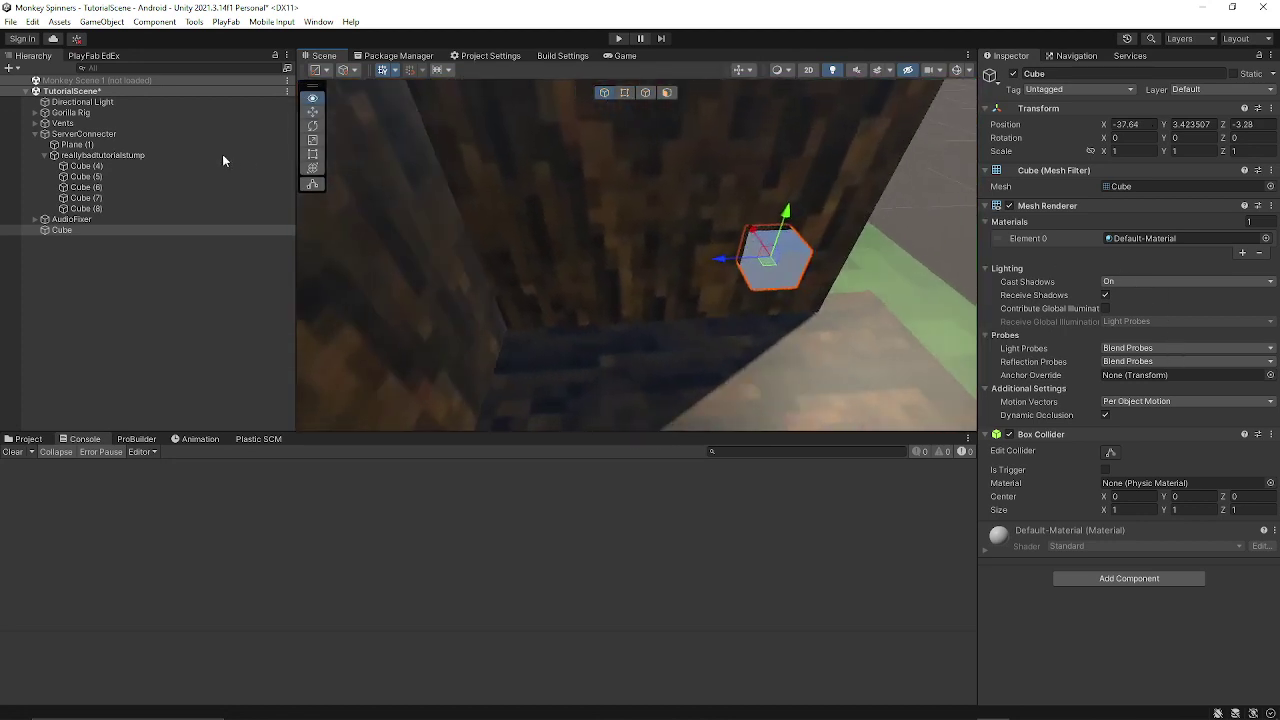
# Step: Move one side of the cube along Z to flatten it into a slab about 0.19 thick at the stump's opening
pyautogui.keyDown('alt'); pyautogui.moveTo(218, 154); pyautogui.dragTo(350, 121); pyautogui.keyUp('alt')
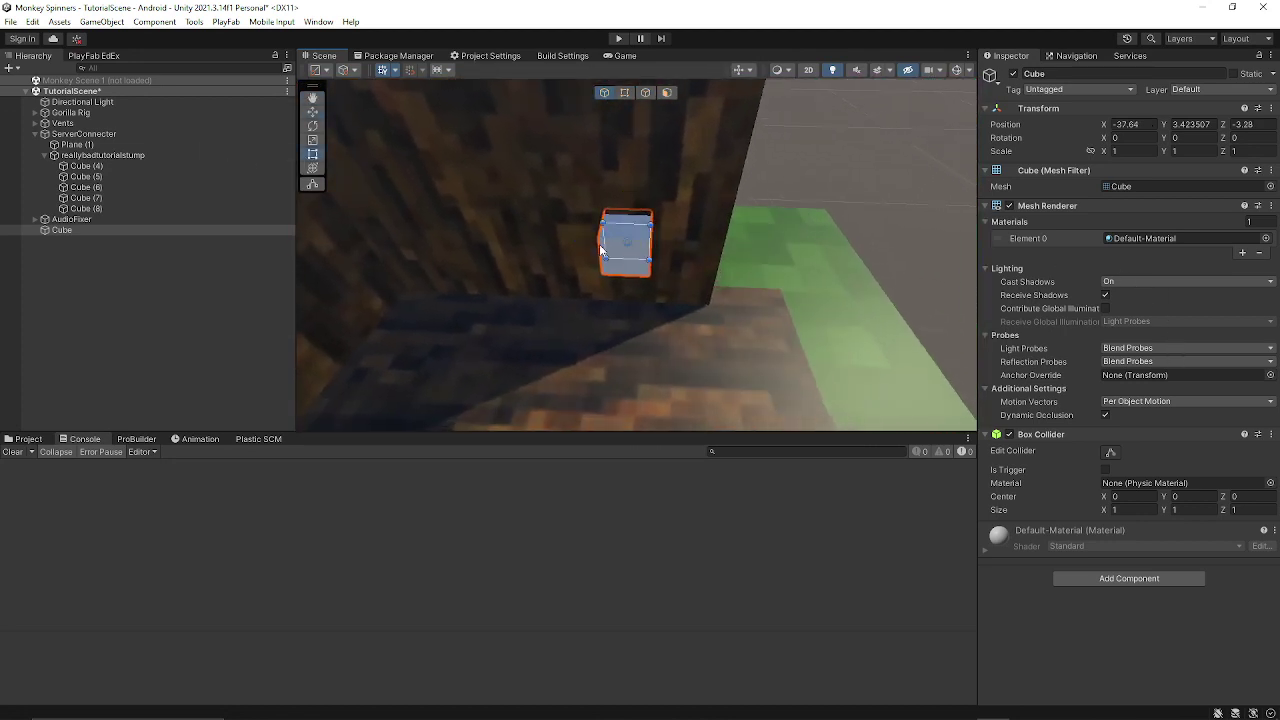
pyautogui.moveTo(601, 250); pyautogui.dragTo(687, 244)
pyautogui.moveTo(687, 244); pyautogui.dragTo(1089, 210, button='right')
pyautogui.keyDown('alt'); pyautogui.moveTo(1088, 208); pyautogui.dragTo(662, 281); pyautogui.keyUp('alt')
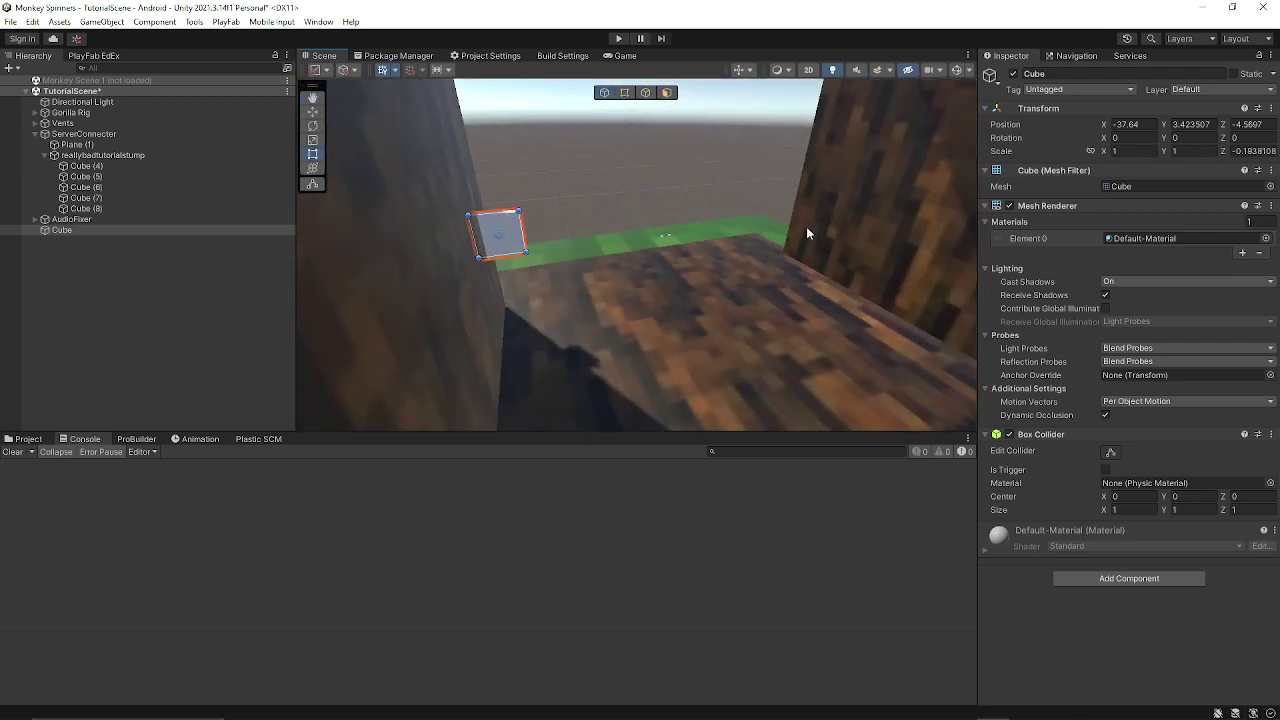
# Step: Stretch the thin cube to about 10.32 by 9.40 so it covers the stump's open side
pyautogui.moveTo(505, 250)
pyautogui.mouseDown()
pyautogui.moveTo(548, 323)
pyautogui.moveTo(474, 223)
pyautogui.moveTo(513, 242)
pyautogui.mouseUp()
pyautogui.moveTo(551, 328); pyautogui.dragTo(908, 92)
pyautogui.keyDown('alt'); pyautogui.moveTo(908, 92); pyautogui.dragTo(338, 308); pyautogui.keyUp('alt')
# Step: Apply the dark blue material from the Materials folder to the stretched cube
pyautogui.click(33, 440)
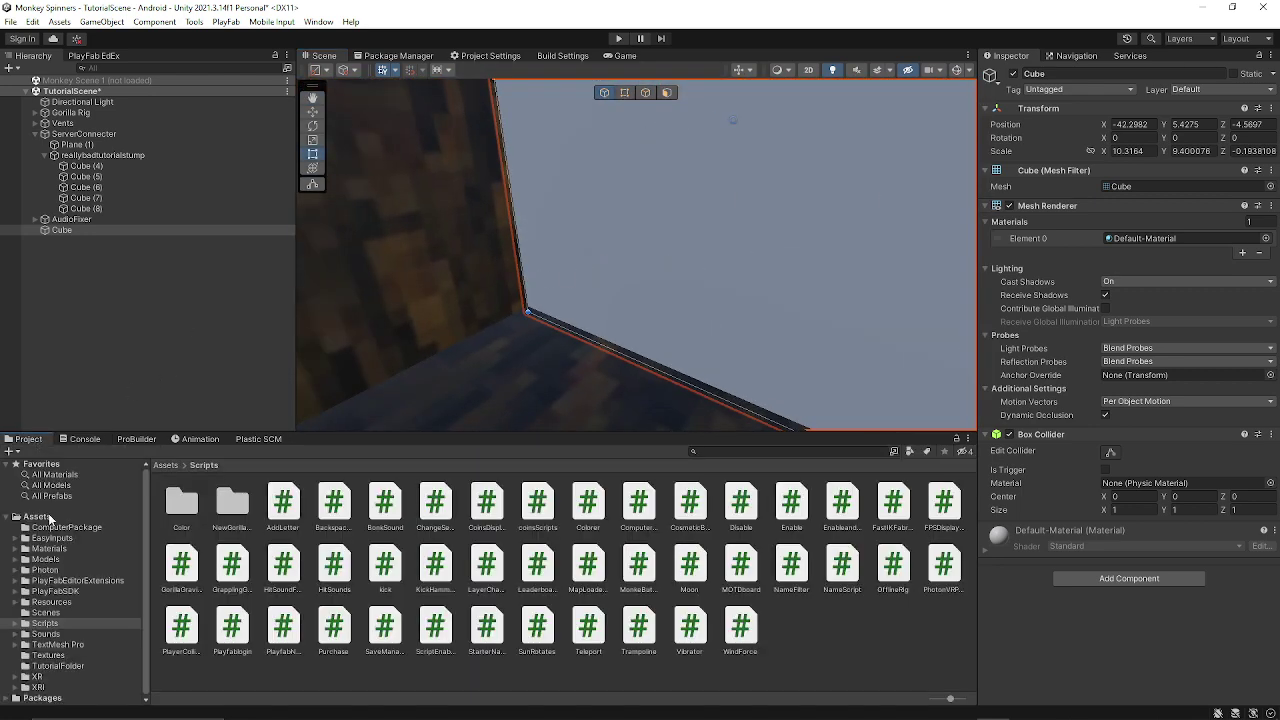
pyautogui.click(70, 549)
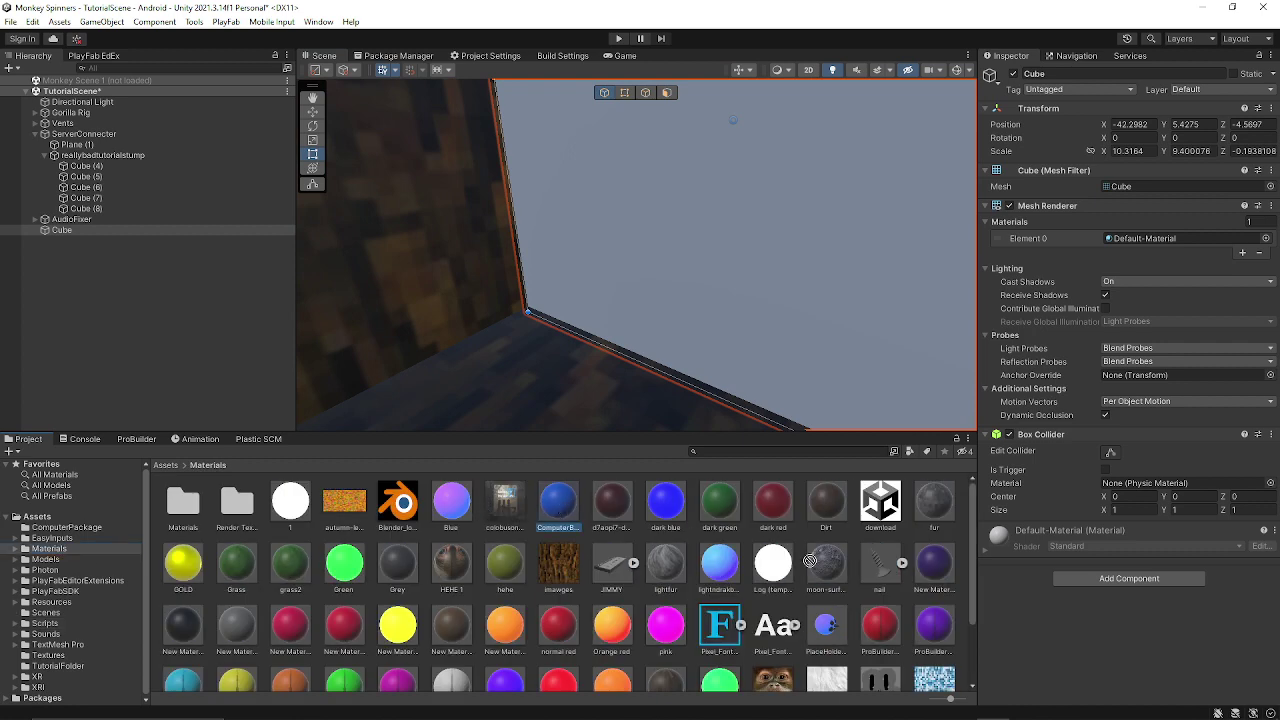
pyautogui.moveTo(944, 592); pyautogui.dragTo(1075, 622)
pyautogui.moveTo(602, 250); pyautogui.dragTo(352, 364, button='right')
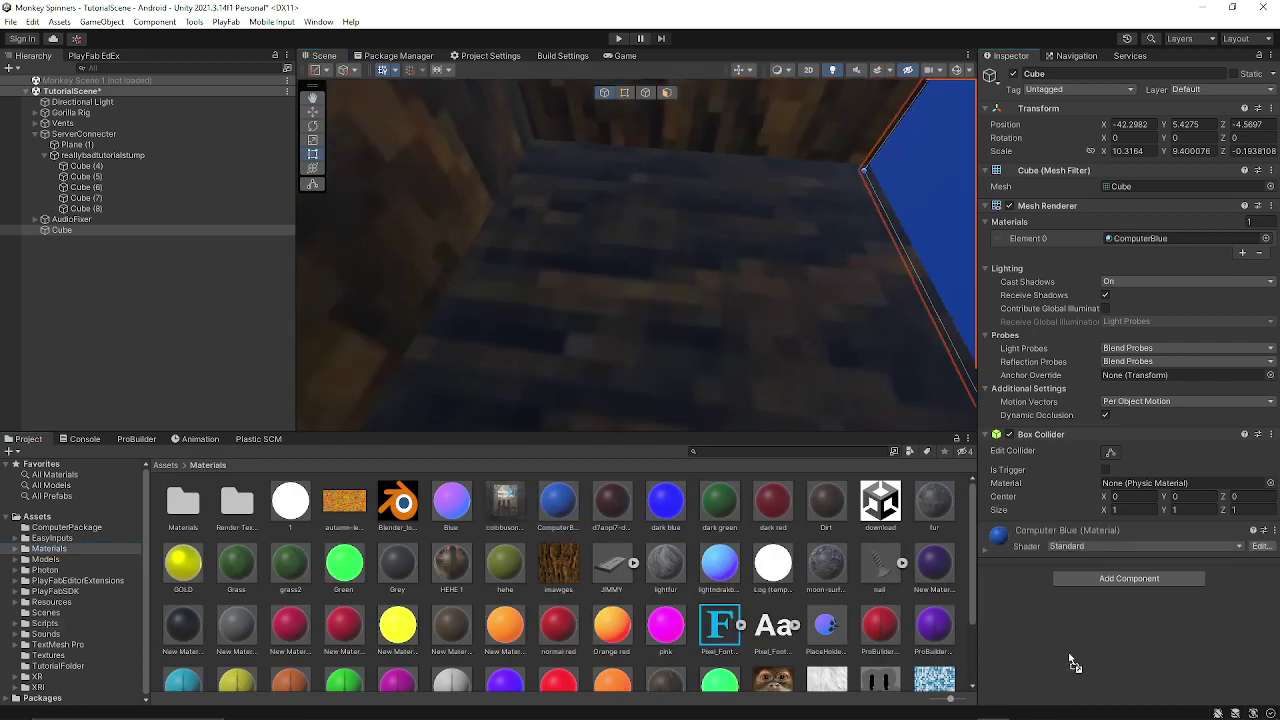
pyautogui.moveTo(1074, 656); pyautogui.dragTo(1076, 659)
pyautogui.moveTo(560, 270); pyautogui.dragTo(793, 176, button='right')
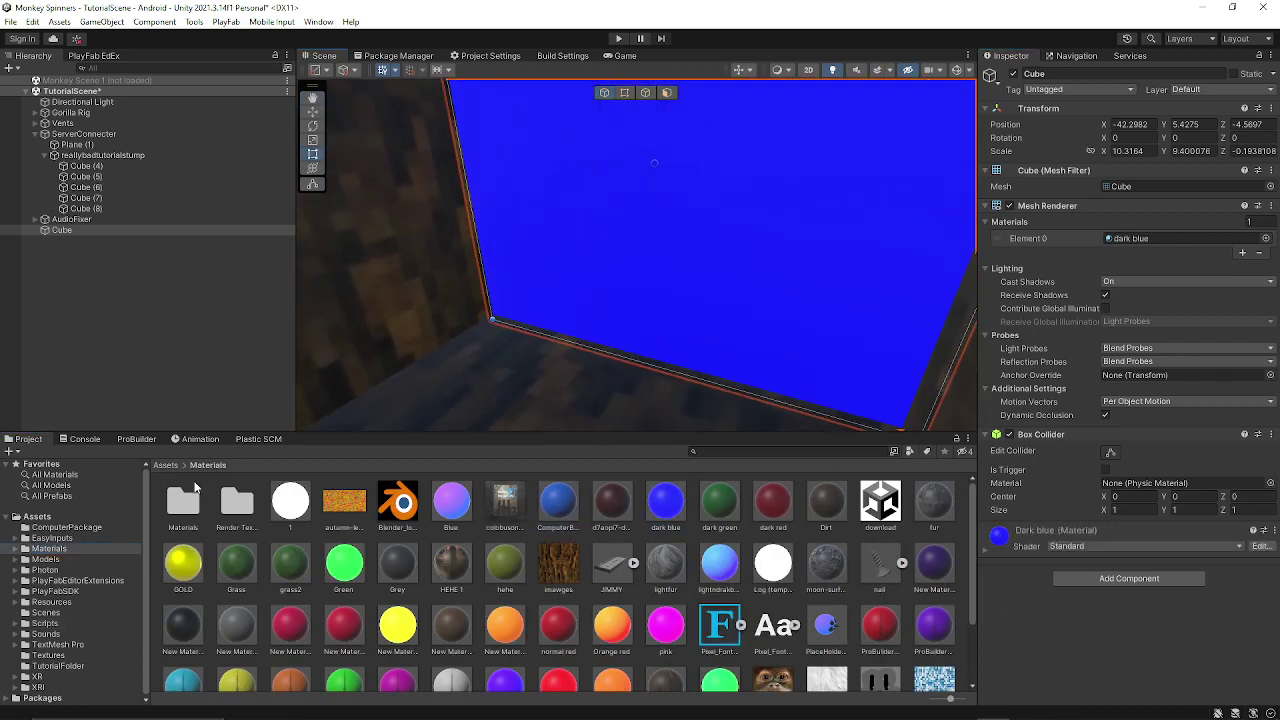
pyautogui.click(92, 516)
# Step: Rename the stretched cube to ServerConnecter and make its box collider a trigger
pyautogui.moveTo(325, 235); pyautogui.dragTo(382, 192, button='right')
pyautogui.rightClick(125, 243)
pyautogui.click(170, 300)
pyautogui.write('ServerConne')
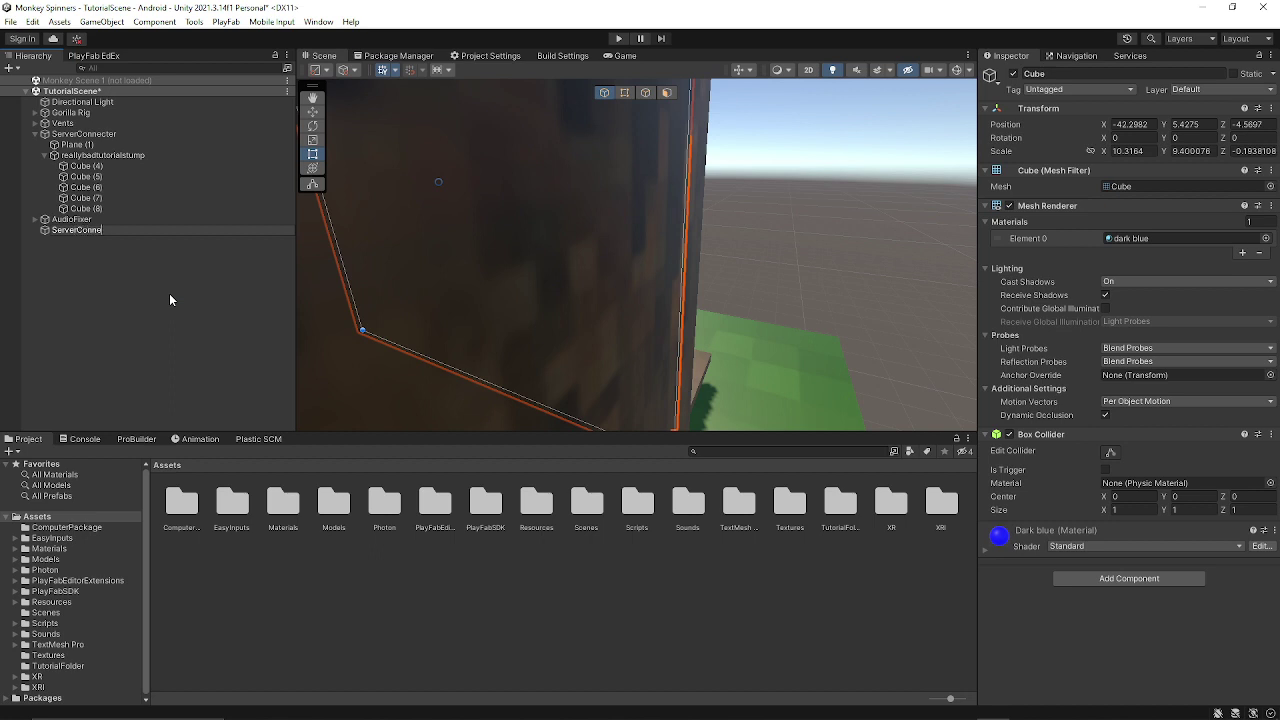
pyautogui.write('ctor')
pyautogui.press('Return')
pyautogui.press('f')
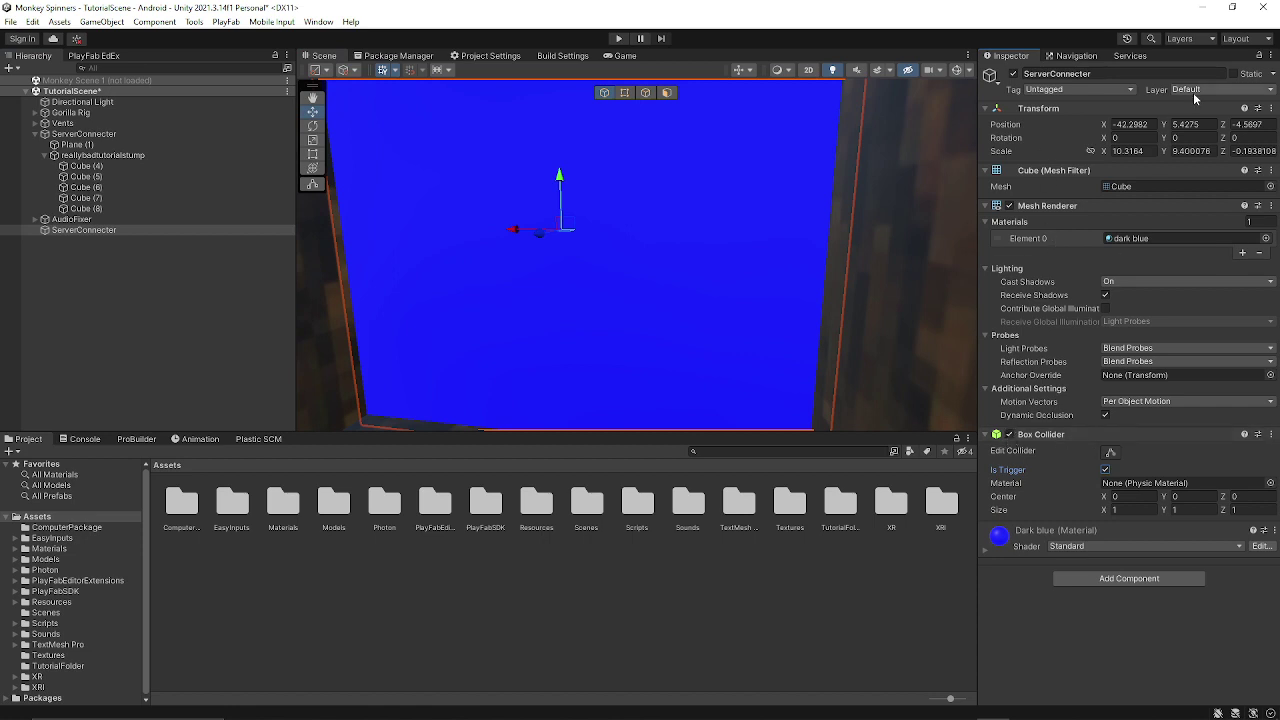
# Step: Review the project's layer list and check the Locomotion Enabled Layers options on GorillaPlayer
pyautogui.click(1190, 40)
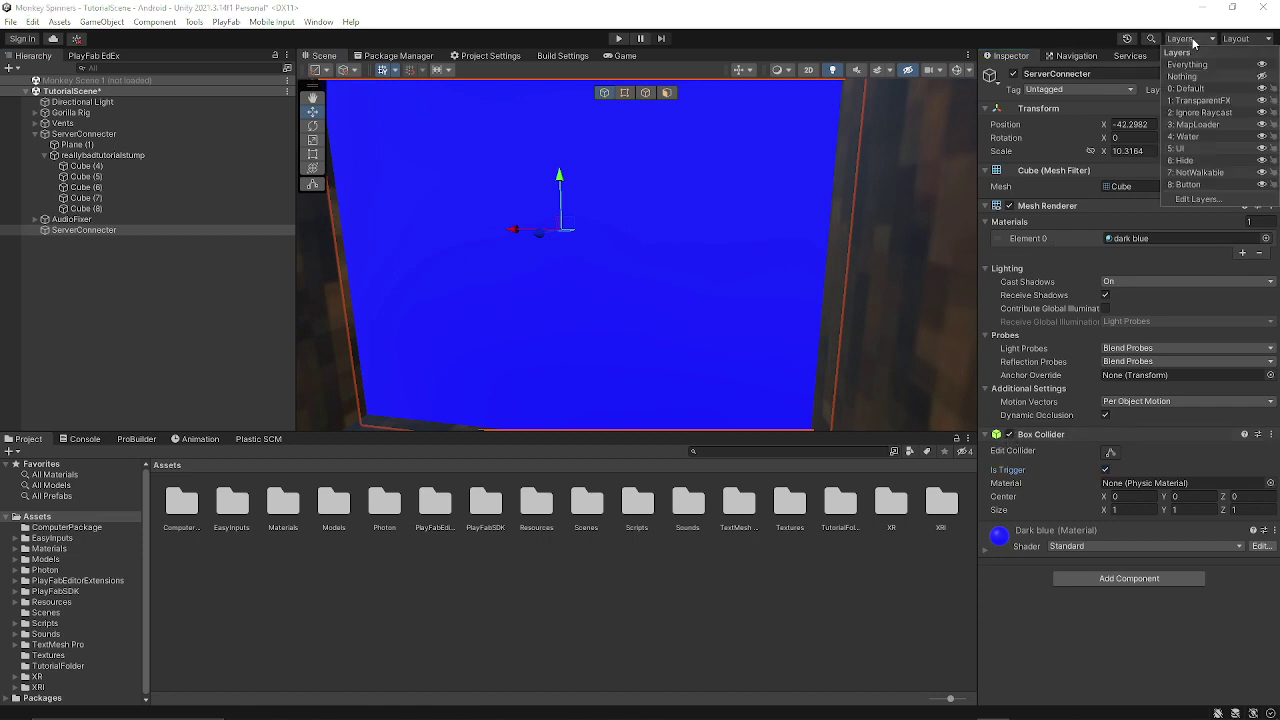
pyautogui.click(1199, 200)
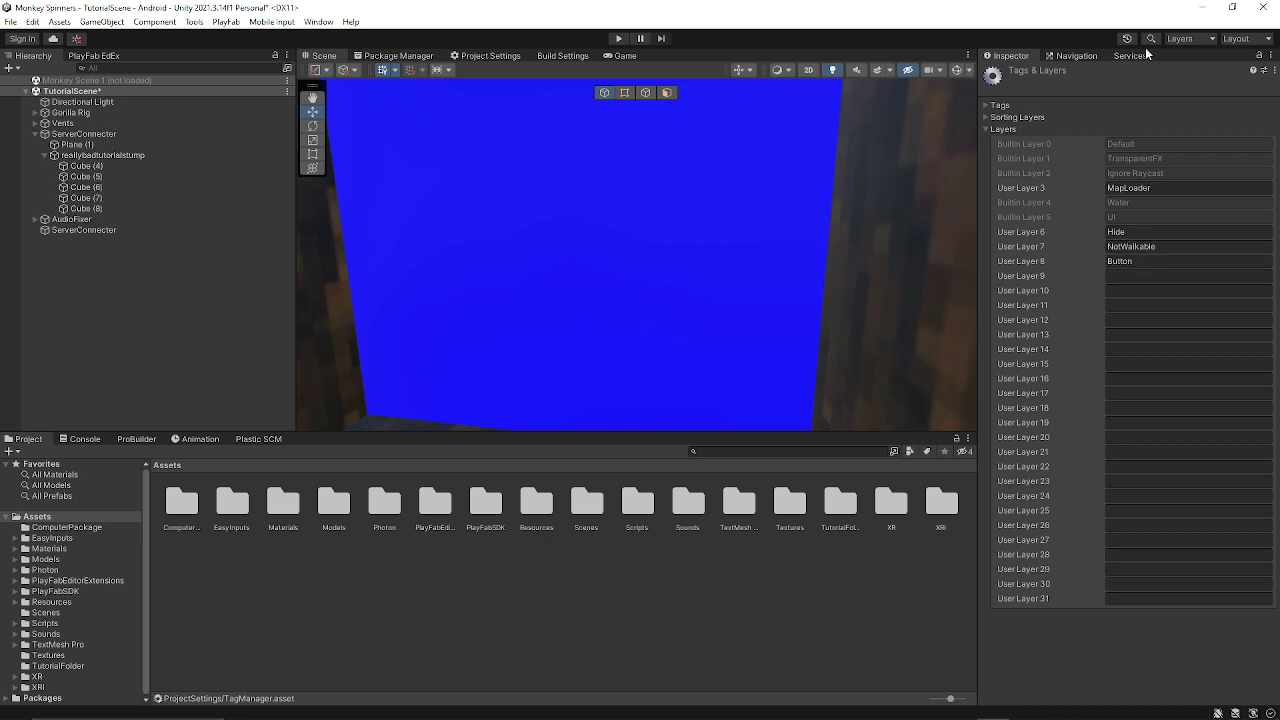
pyautogui.click(35, 112)
pyautogui.click(83, 156)
pyautogui.click(85, 145)
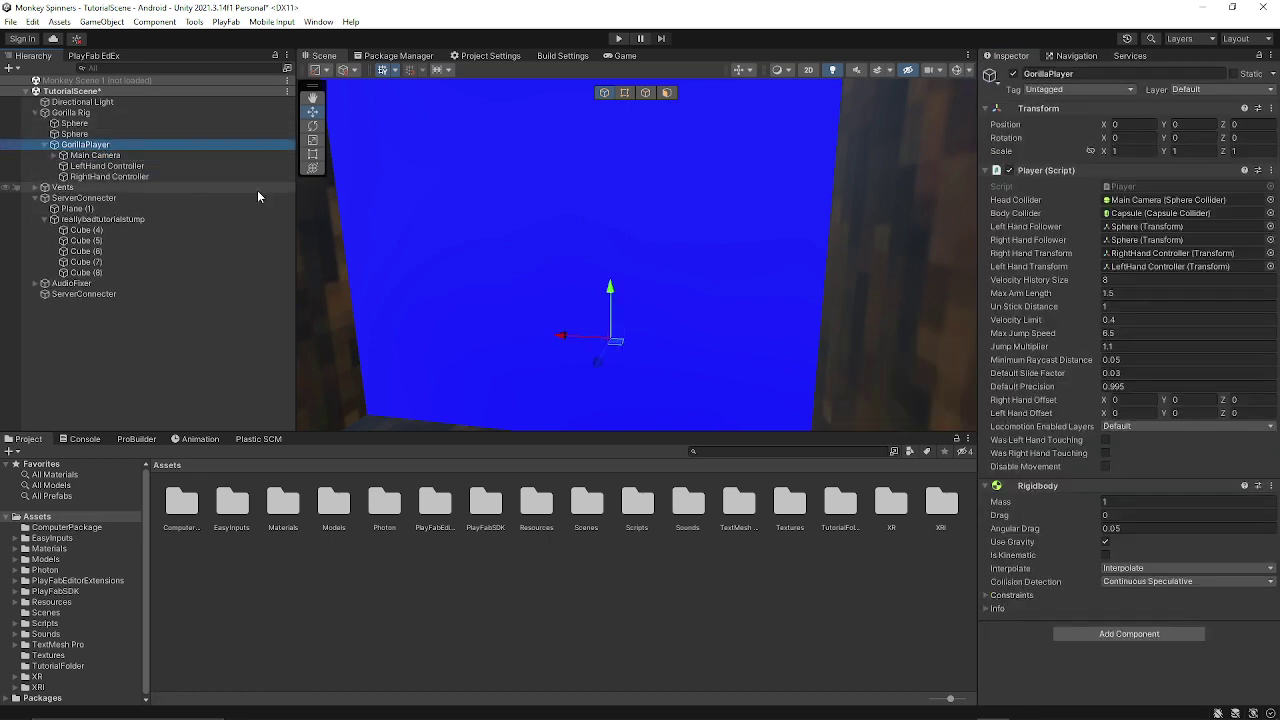
pyautogui.click(1150, 427)
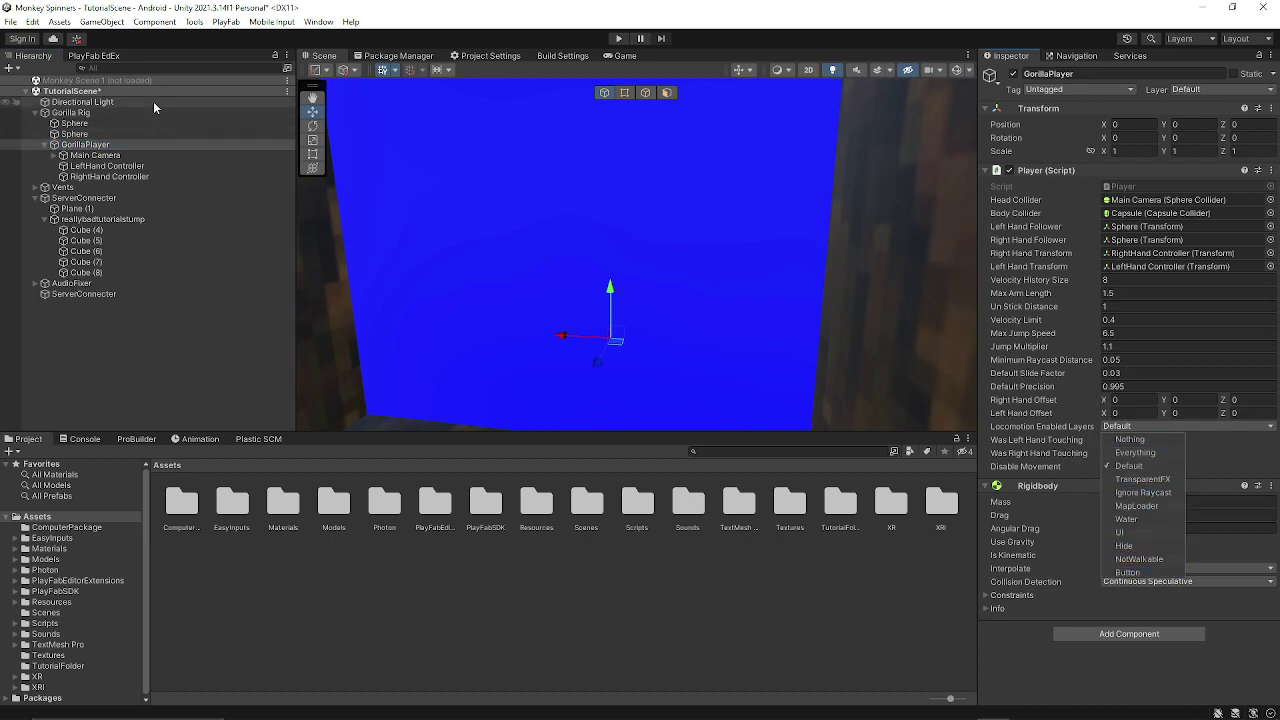
# Step: Assign the blue ServerConnecter wall to the Button layer
pyautogui.click(84, 294)
pyautogui.press('f')
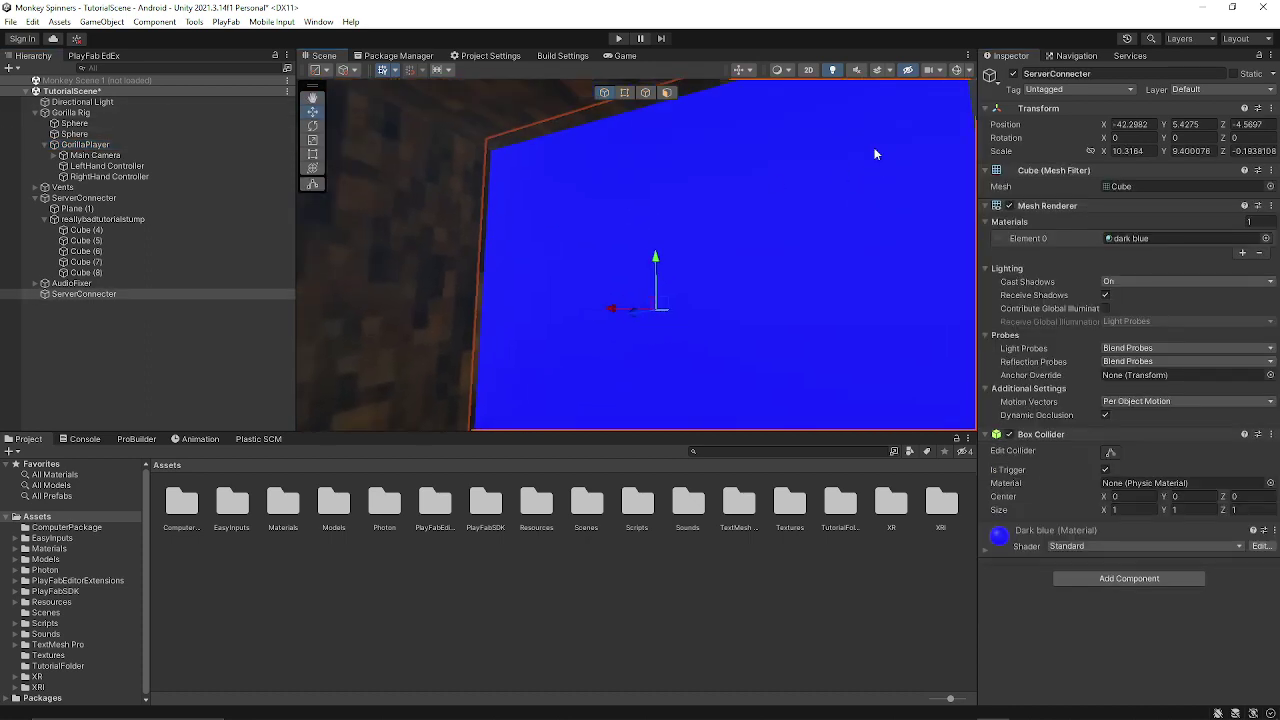
pyautogui.click(1212, 92)
pyautogui.click(1213, 222)
pyautogui.moveTo(730, 208); pyautogui.dragTo(850, 385, button='right')
# Step: Add the Change Server script to the blue ServerConnecter wall
pyautogui.click(1129, 578)
pyautogui.write('change')
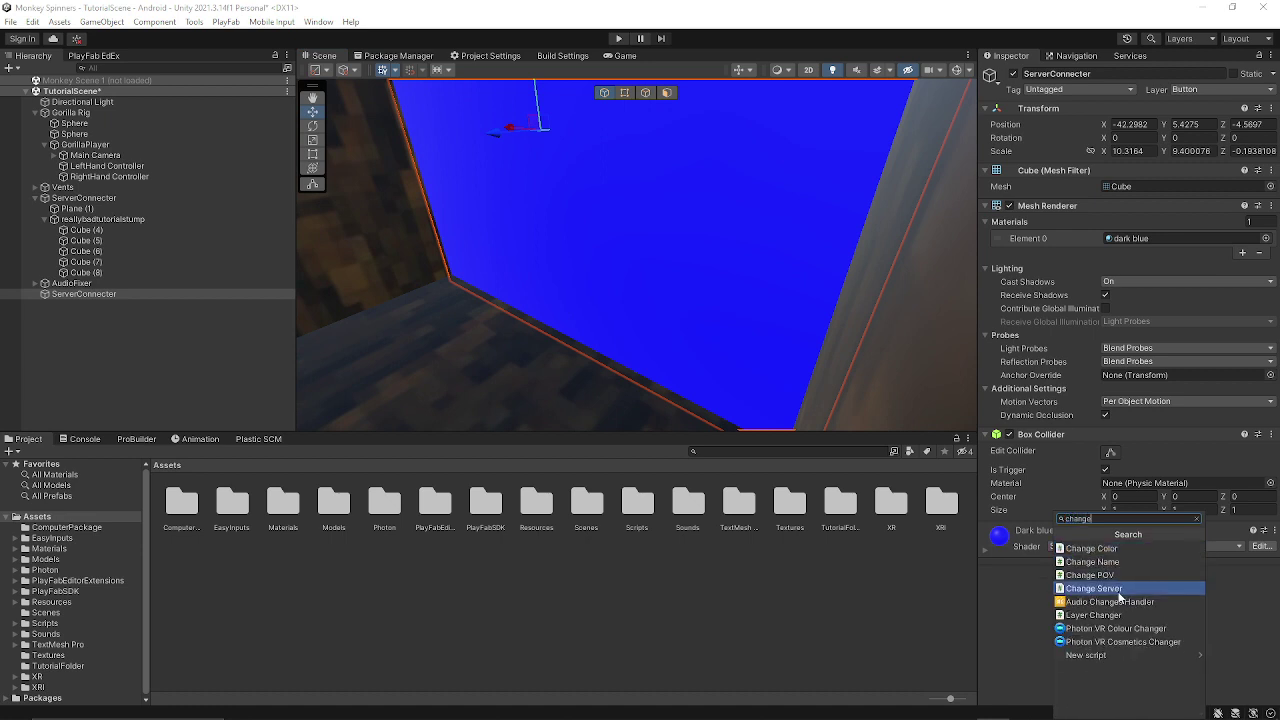
pyautogui.click(1118, 591)
pyautogui.moveTo(629, 308); pyautogui.dragTo(640, 350, button='right')
pyautogui.moveTo(896, 414)
pyautogui.mouseDown(button='right')
pyautogui.moveTo(823, 349)
pyautogui.moveTo(791, 432)
pyautogui.moveTo(760, 420)
pyautogui.moveTo(882, 413)
pyautogui.mouseUp(button='right')
pyautogui.moveTo(732, 369); pyautogui.dragTo(760, 332, button='right')
pyautogui.moveTo(678, 363); pyautogui.dragTo(686, 361, button='right')
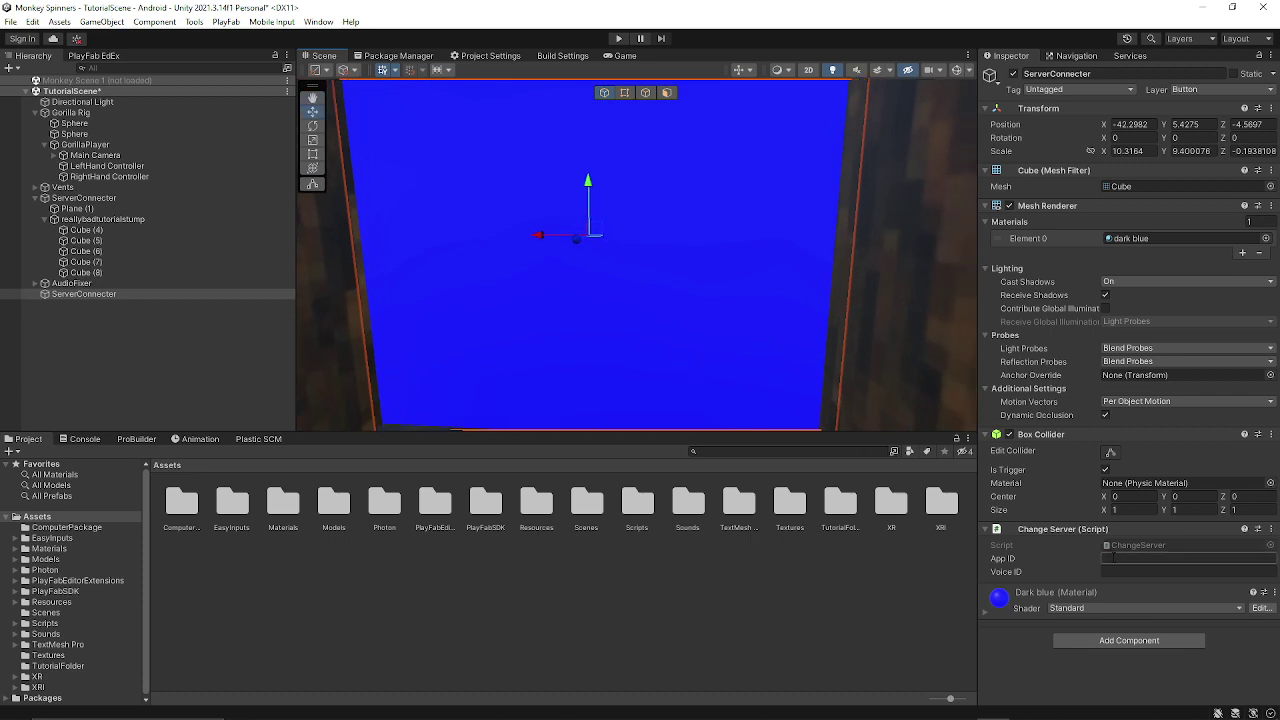
# Step: Duplicate the ServerConnecter wall and move the copy along Z to -4.77, directly beside the original
pyautogui.moveTo(861, 424); pyautogui.dragTo(410, 407, button='right')
pyautogui.hotkey('ctrl', 'd')
pyautogui.moveTo(485, 347); pyautogui.dragTo(502, 321, button='right')
pyautogui.moveTo(594, 296); pyautogui.dragTo(591, 294)
pyautogui.moveTo(591, 294); pyautogui.dragTo(636, 247, button='right')
pyautogui.moveTo(577, 322); pyautogui.dragTo(583, 324)
pyautogui.moveTo(583, 324); pyautogui.dragTo(556, 322, button='right')
pyautogui.press('w')
pyautogui.moveTo(608, 346); pyautogui.dragTo(604, 341)
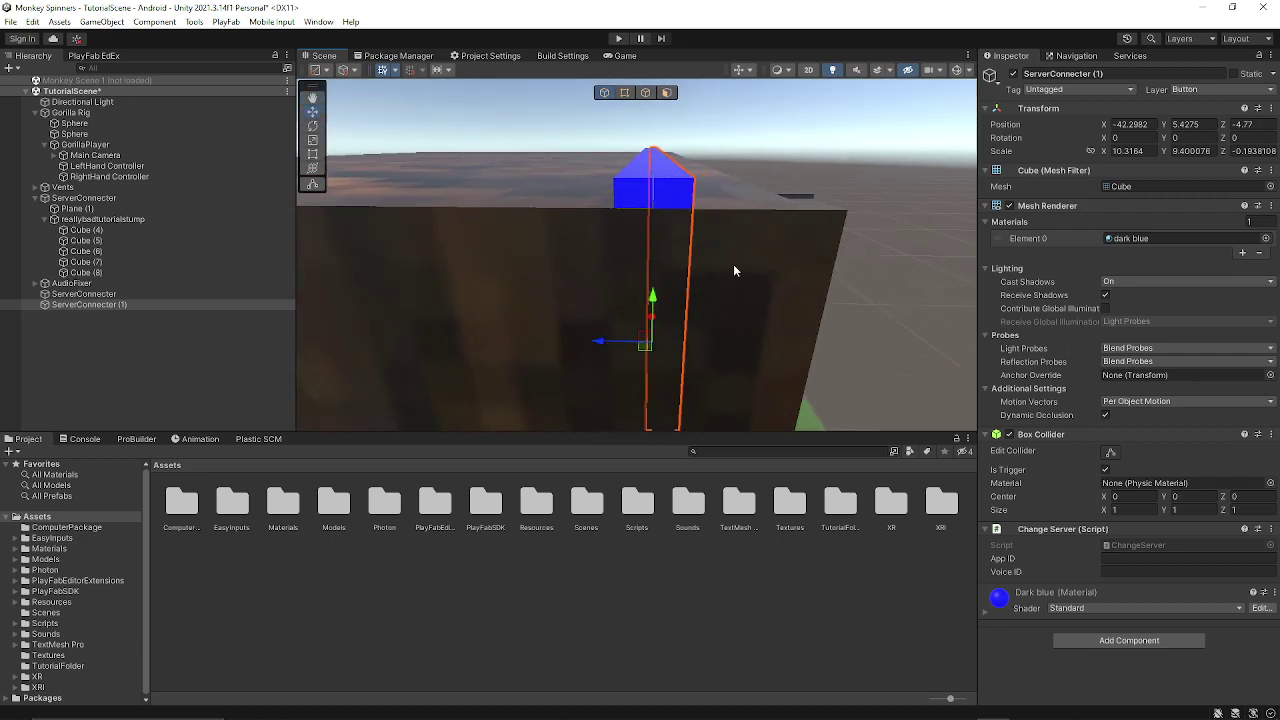
pyautogui.moveTo(743, 268); pyautogui.dragTo(771, 269, button='right')
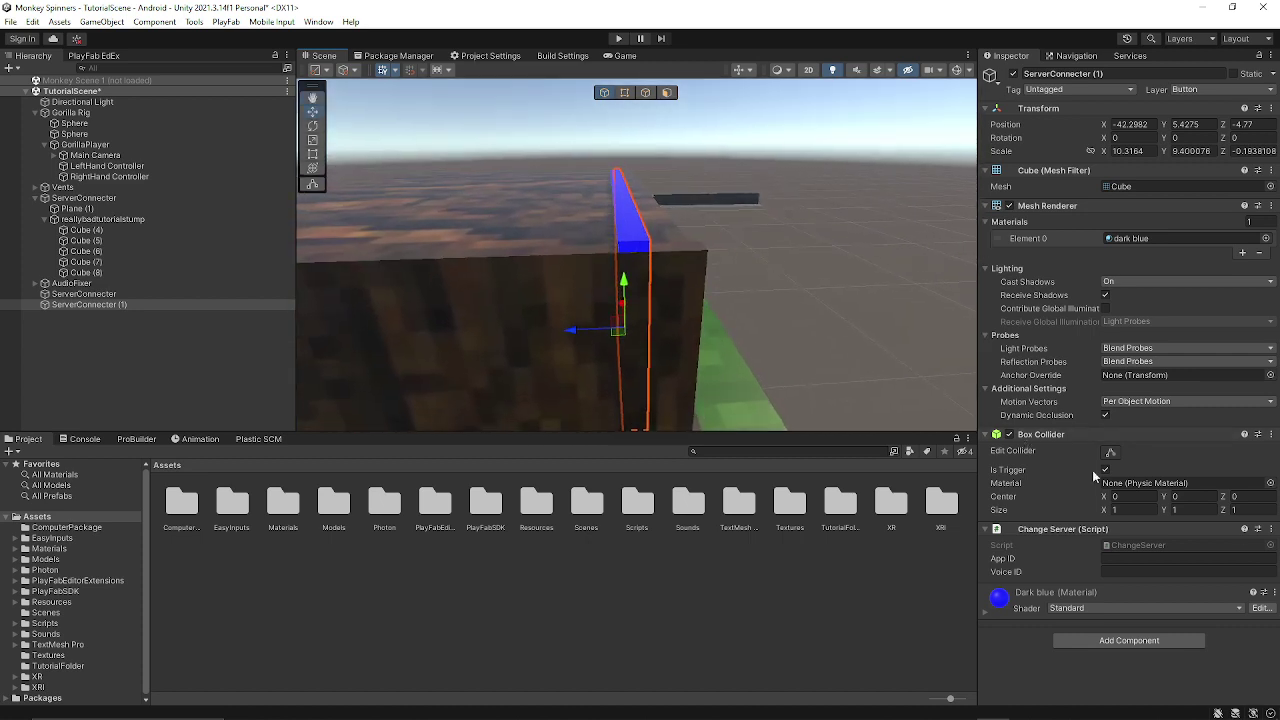
# Step: Replace the duplicate's Change Server script with the Disable script and set its Object Disable to ServerConnecter
pyautogui.click(1273, 532)
pyautogui.click(1150, 561)
pyautogui.click(1129, 582)
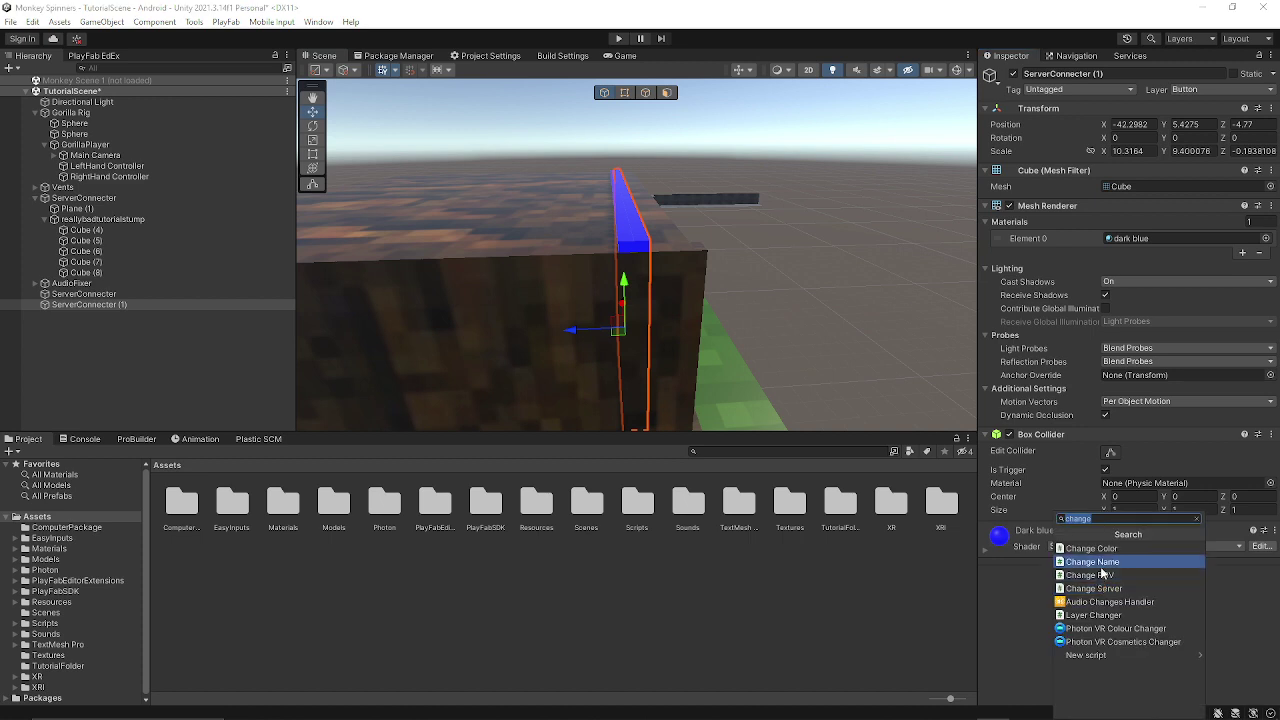
pyautogui.write('dis')
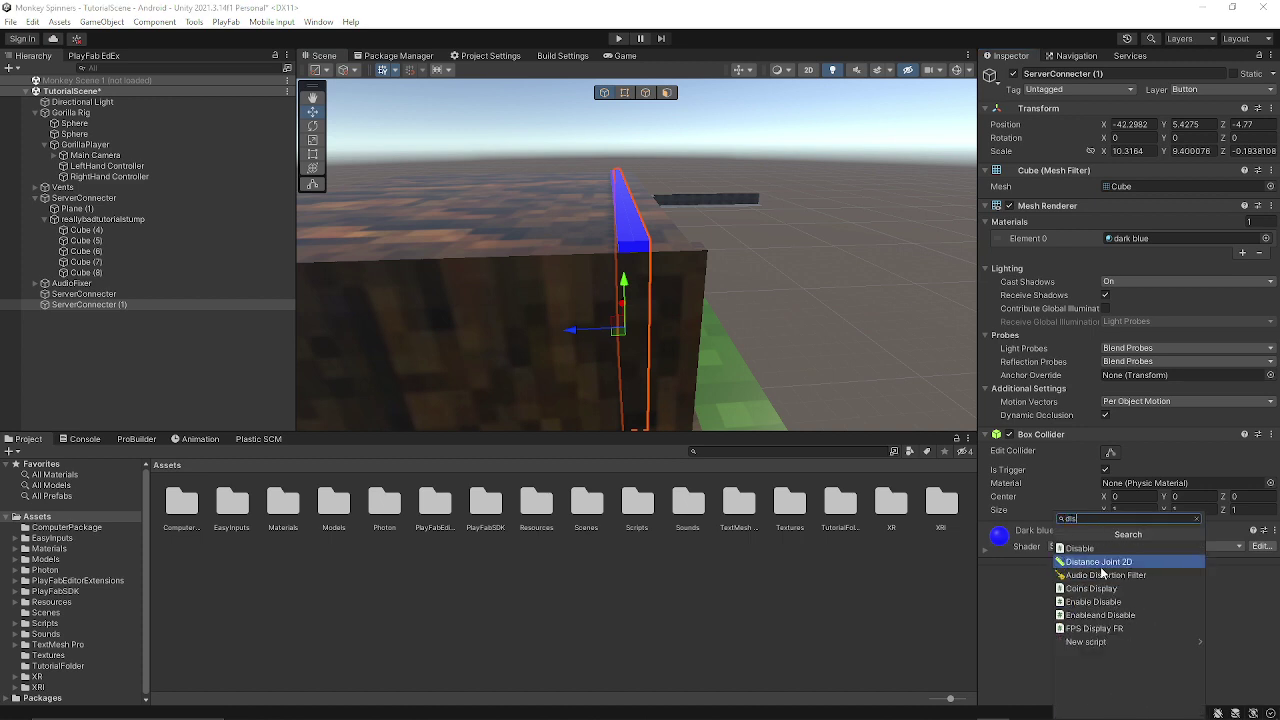
pyautogui.click(1114, 549)
pyautogui.press('d')
pyautogui.moveTo(754, 354); pyautogui.dragTo(624, 346, button='right')
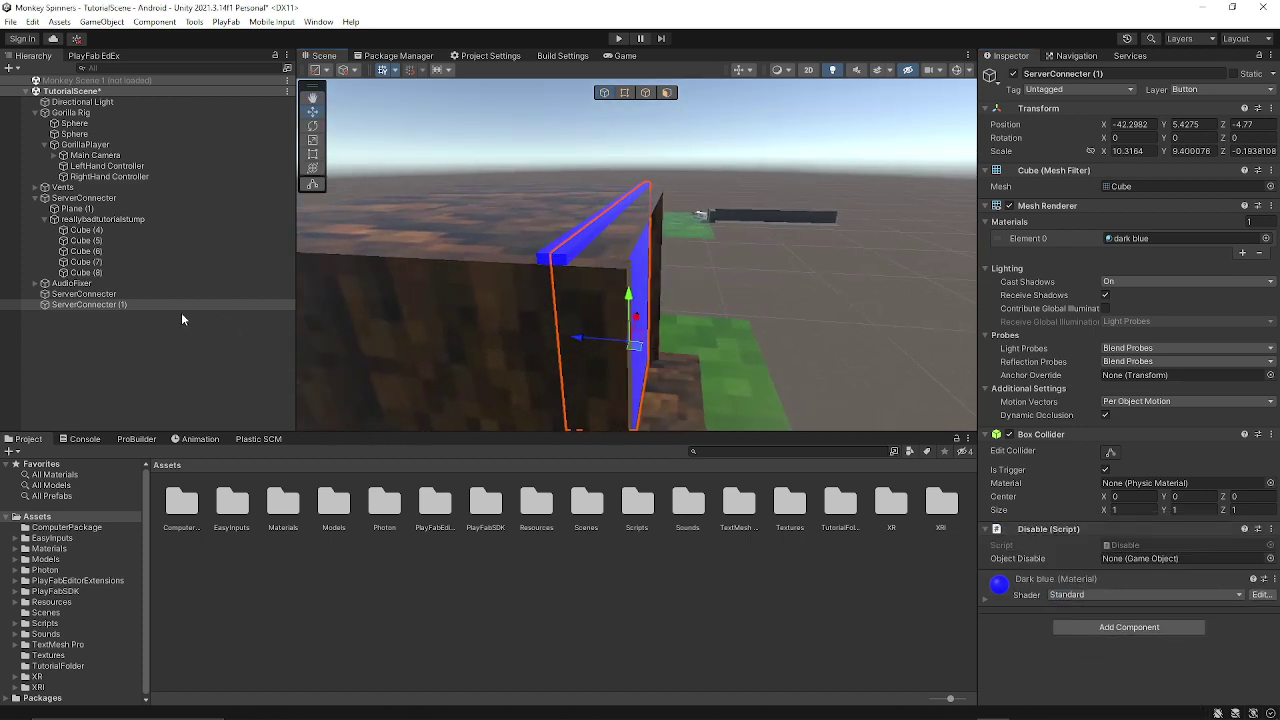
pyautogui.moveTo(187, 296); pyautogui.dragTo(1045, 539)
# Step: Rename the duplicate wall to ServerConnecterDisabler
pyautogui.rightClick(88, 307)
pyautogui.click(150, 372)
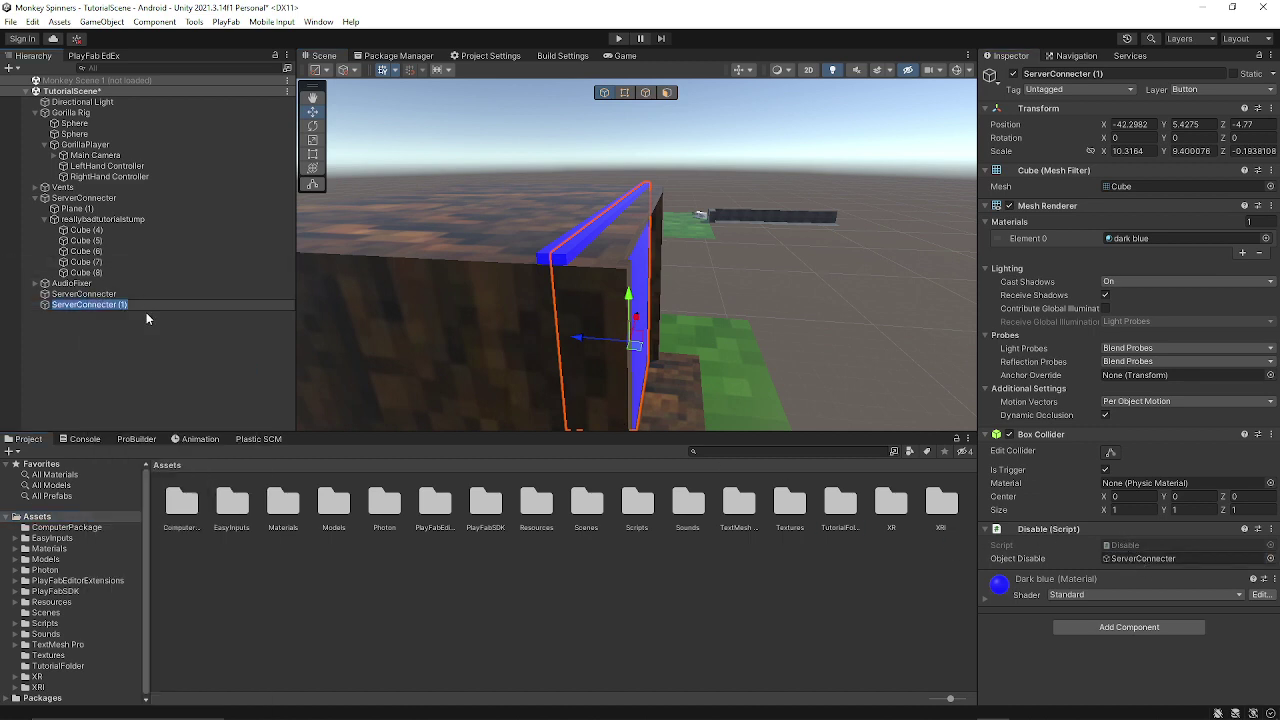
pyautogui.rightClick(148, 306)
pyautogui.click(155, 370)
pyautogui.click(155, 304)
pyautogui.press('BackSpace')
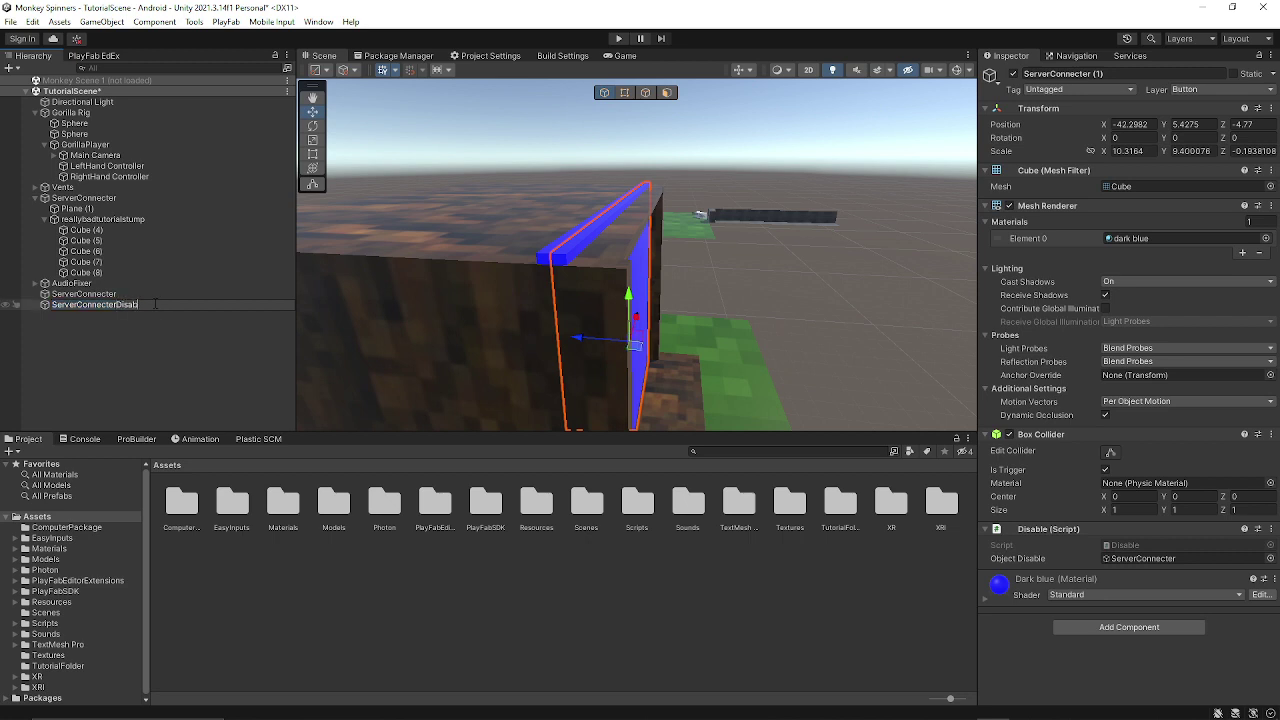
pyautogui.write('Disabler')
pyautogui.press('Return')
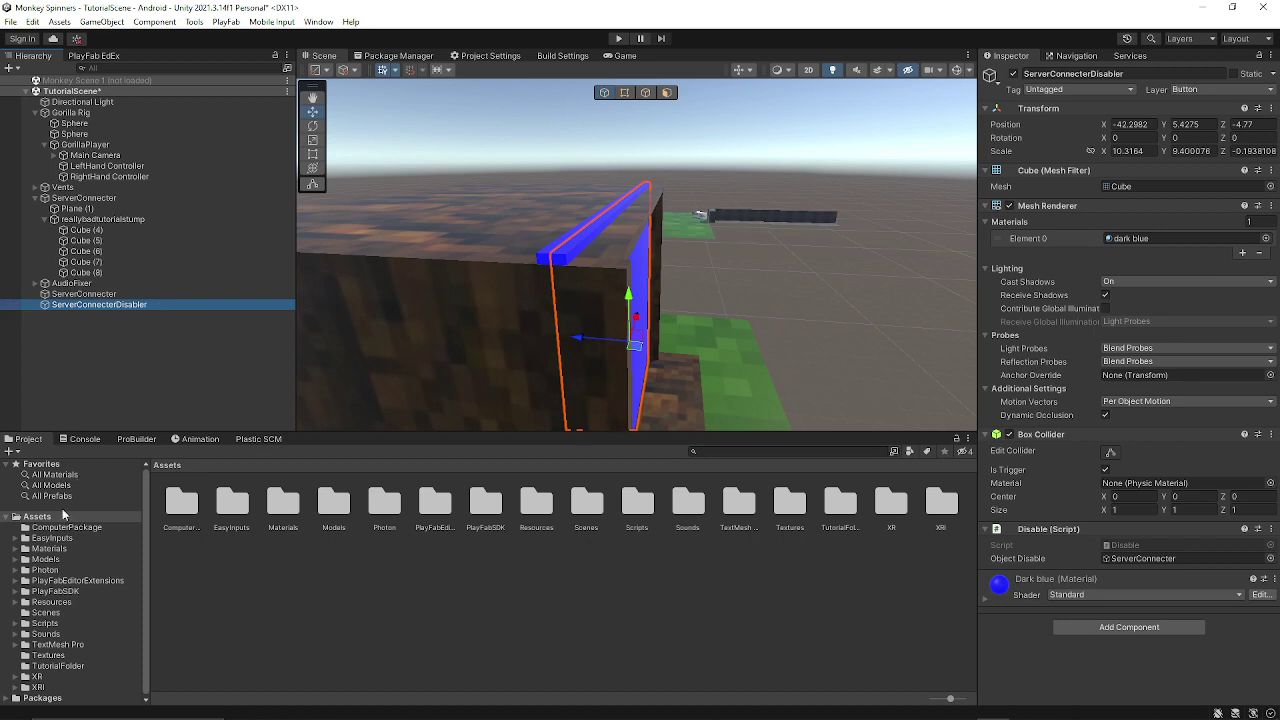
# Step: Apply the bright red material from the Materials folder to ServerConnecterDisabler
pyautogui.click(62, 550)
pyautogui.moveTo(545, 620); pyautogui.dragTo(645, 305)
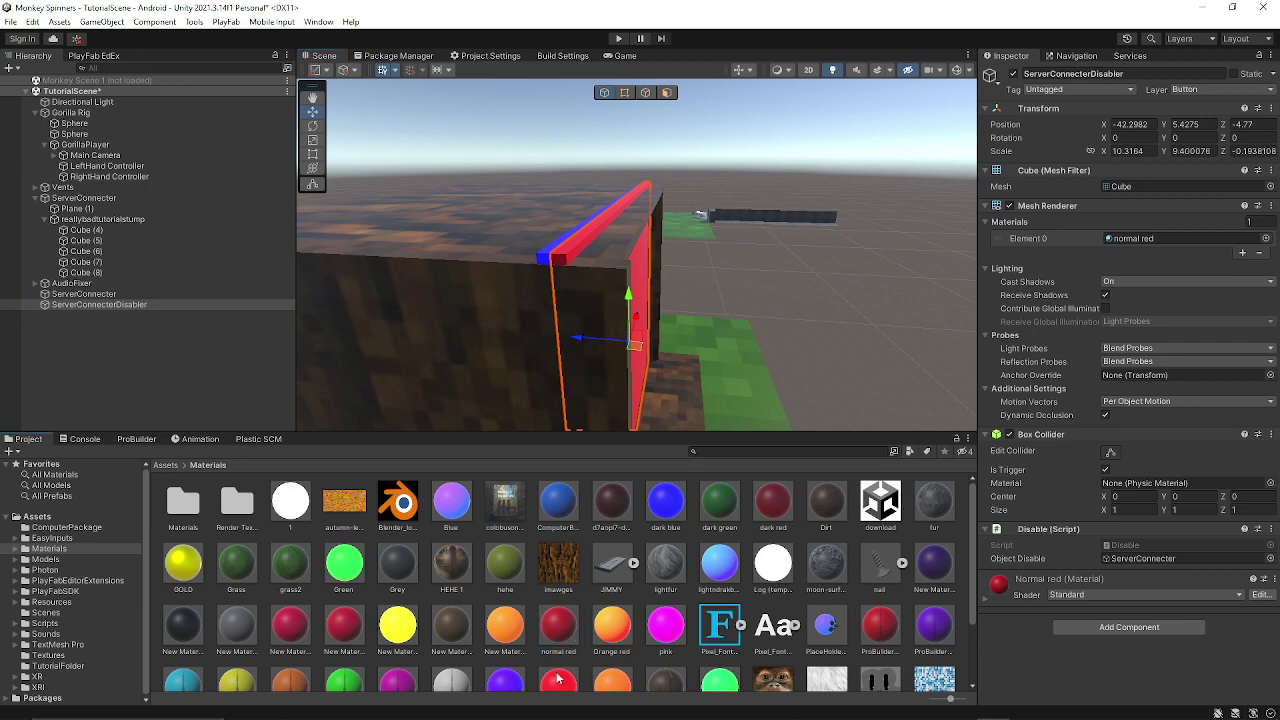
pyautogui.moveTo(557, 680); pyautogui.dragTo(684, 296)
pyautogui.moveTo(568, 258)
pyautogui.mouseDown(button='right')
pyautogui.moveTo(582, 225)
pyautogui.moveTo(585, 251)
pyautogui.mouseUp(button='right')
pyautogui.press('w')
pyautogui.scroll(-5, 585, 252)
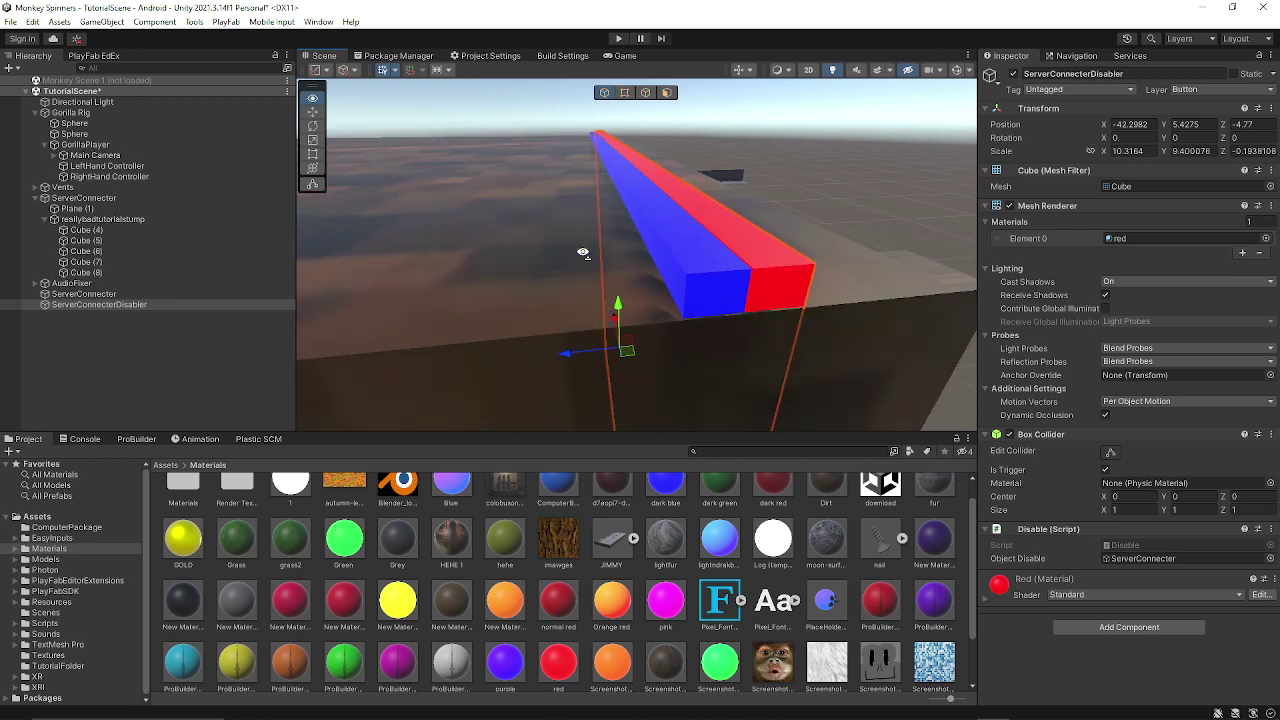
pyautogui.keyDown('alt'); pyautogui.moveTo(583, 252); pyautogui.dragTo(523, 254); pyautogui.keyUp('alt')
pyautogui.moveTo(523, 254); pyautogui.dragTo(526, 252, button='right')
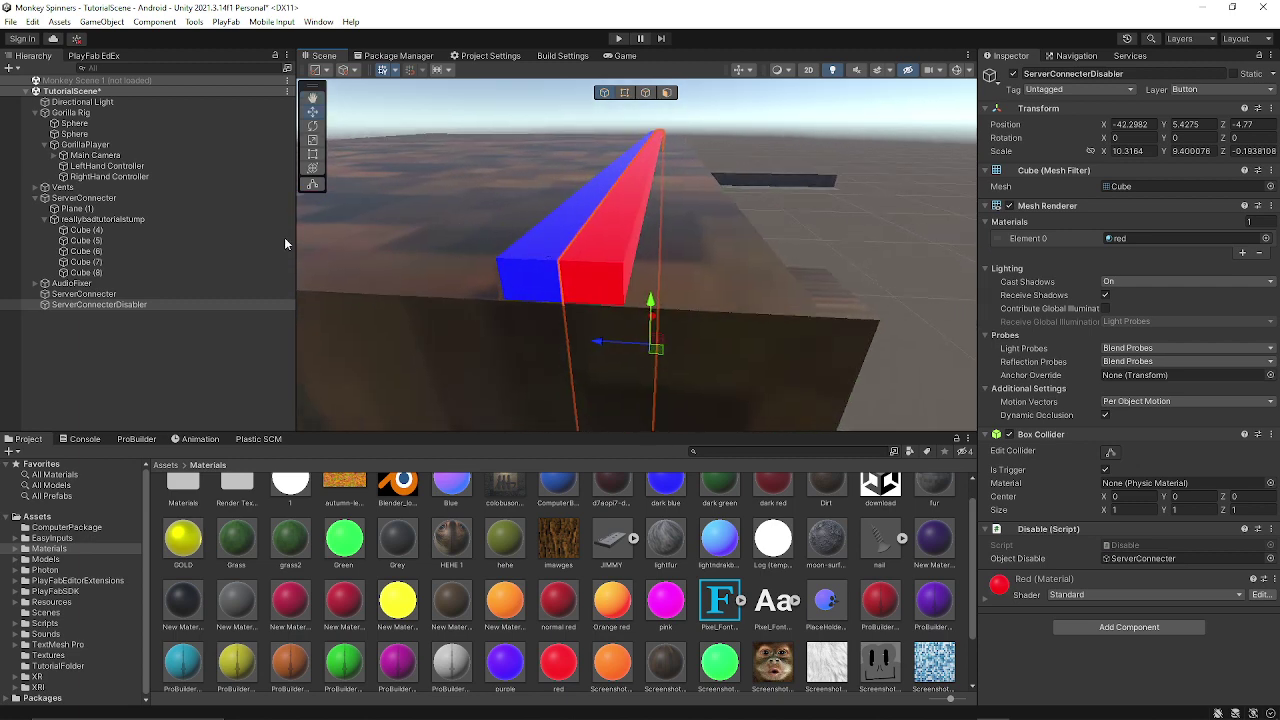
pyautogui.doubleClick(103, 302)
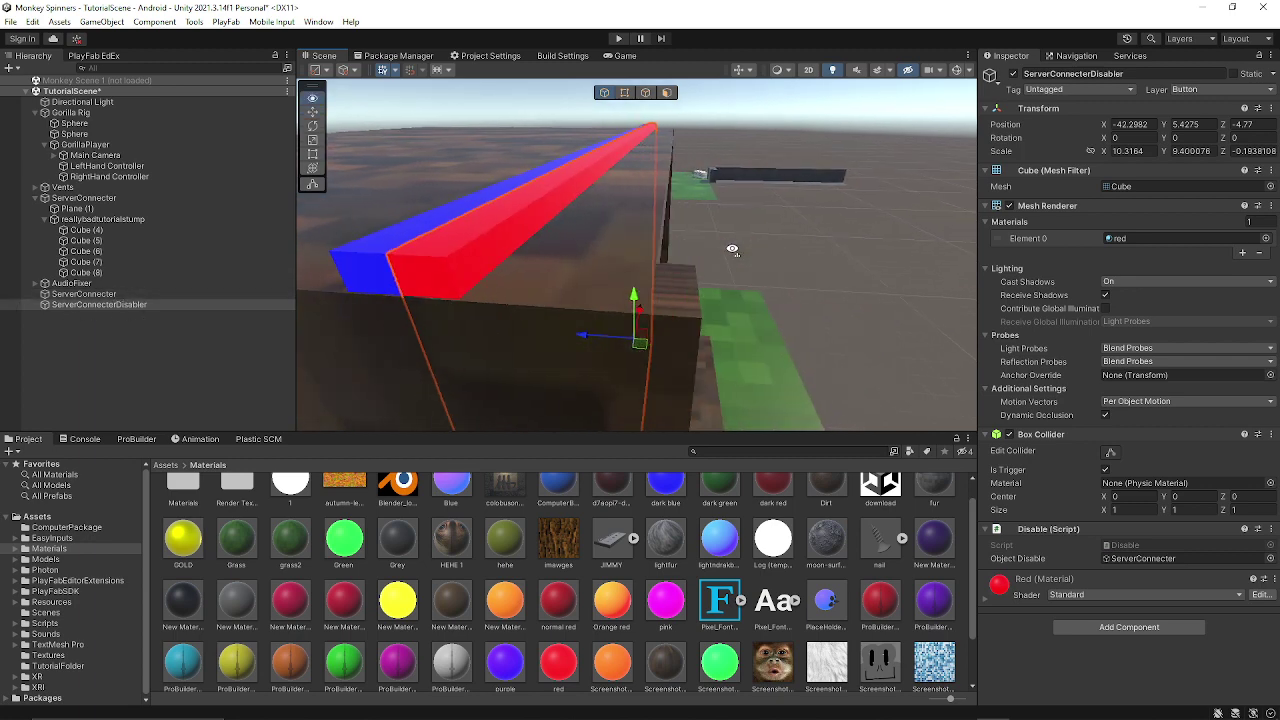
pyautogui.keyDown('alt'); pyautogui.moveTo(724, 256); pyautogui.dragTo(425, 224); pyautogui.keyUp('alt')
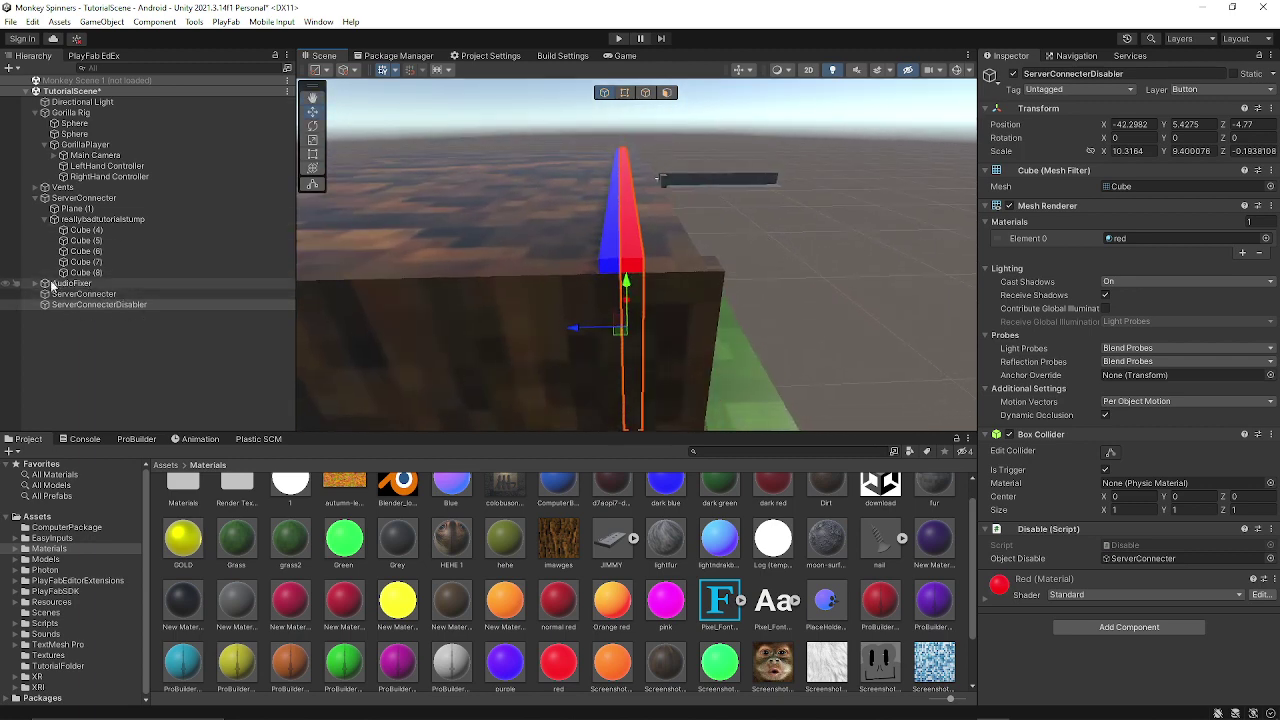
# Step: Create a new cube inside the stump and move it against the wall at about X -41.71, Y 2.5, Z 3.76
pyautogui.click(688, 128)
pyautogui.moveTo(690, 150); pyautogui.dragTo(483, 246, button='right')
pyautogui.press('w')
pyautogui.click(11, 67)
pyautogui.moveTo(60, 113)
pyautogui.click(261, 112)
pyautogui.scroll(-5, 592, 195)
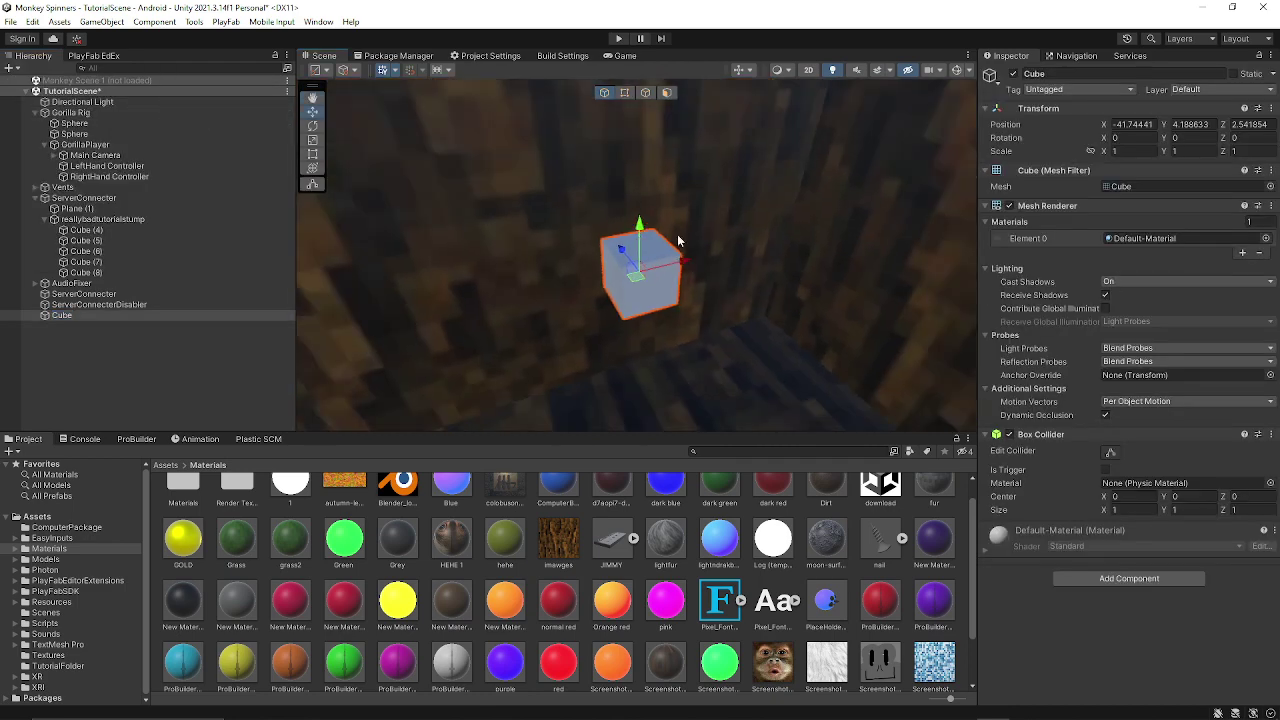
pyautogui.moveTo(640, 238); pyautogui.dragTo(617, 310)
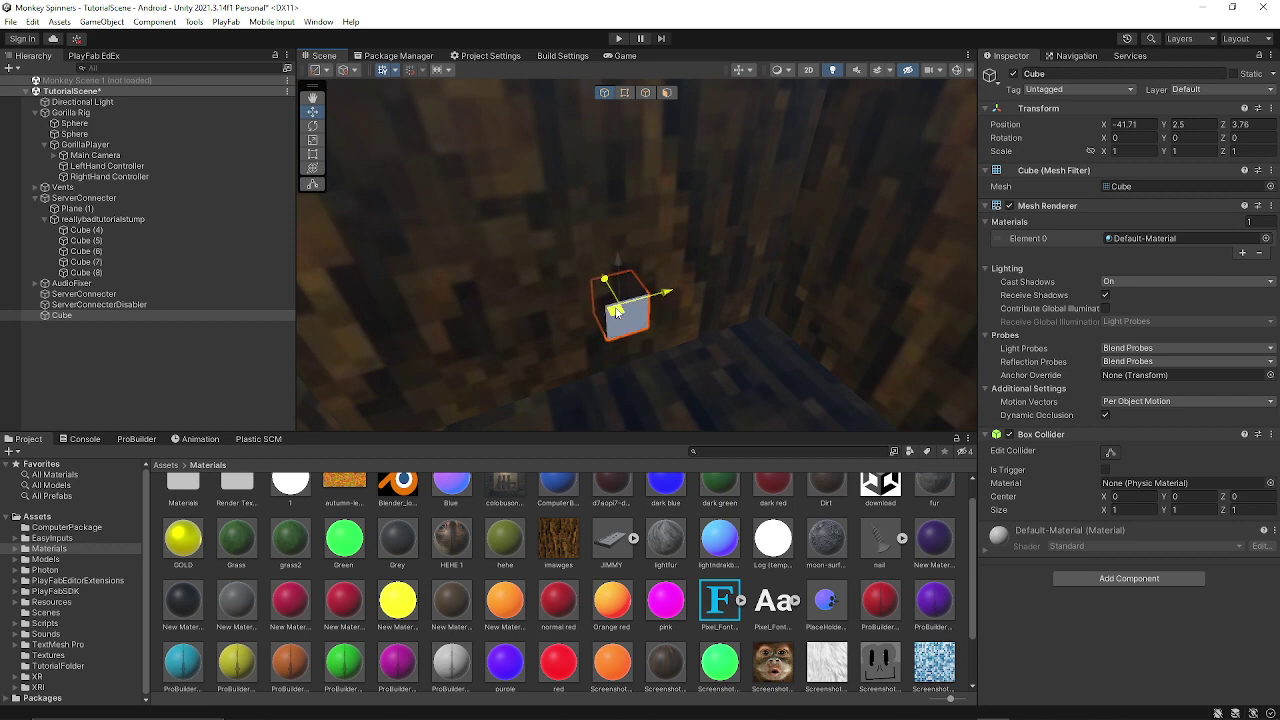
# Step: Make the new cube's box collider a trigger and add the Change Server script to it
pyautogui.click(1117, 576)
pyautogui.write('cha')
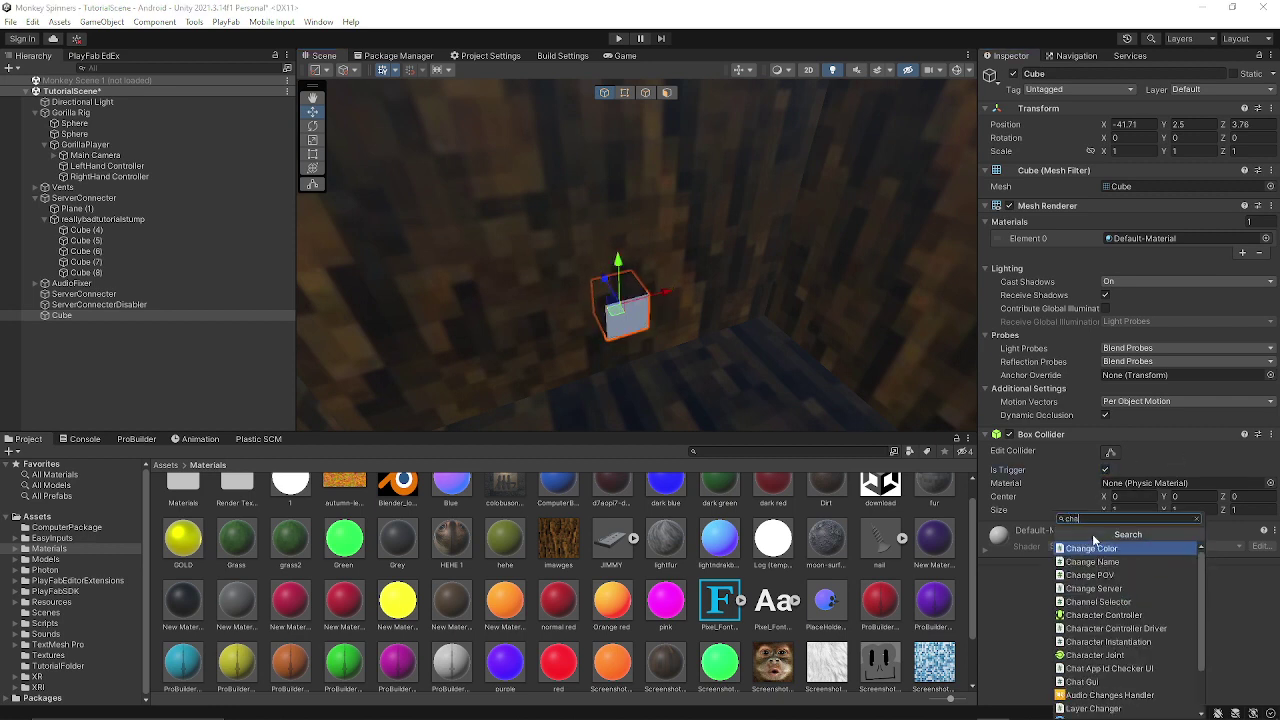
pyautogui.click(1112, 588)
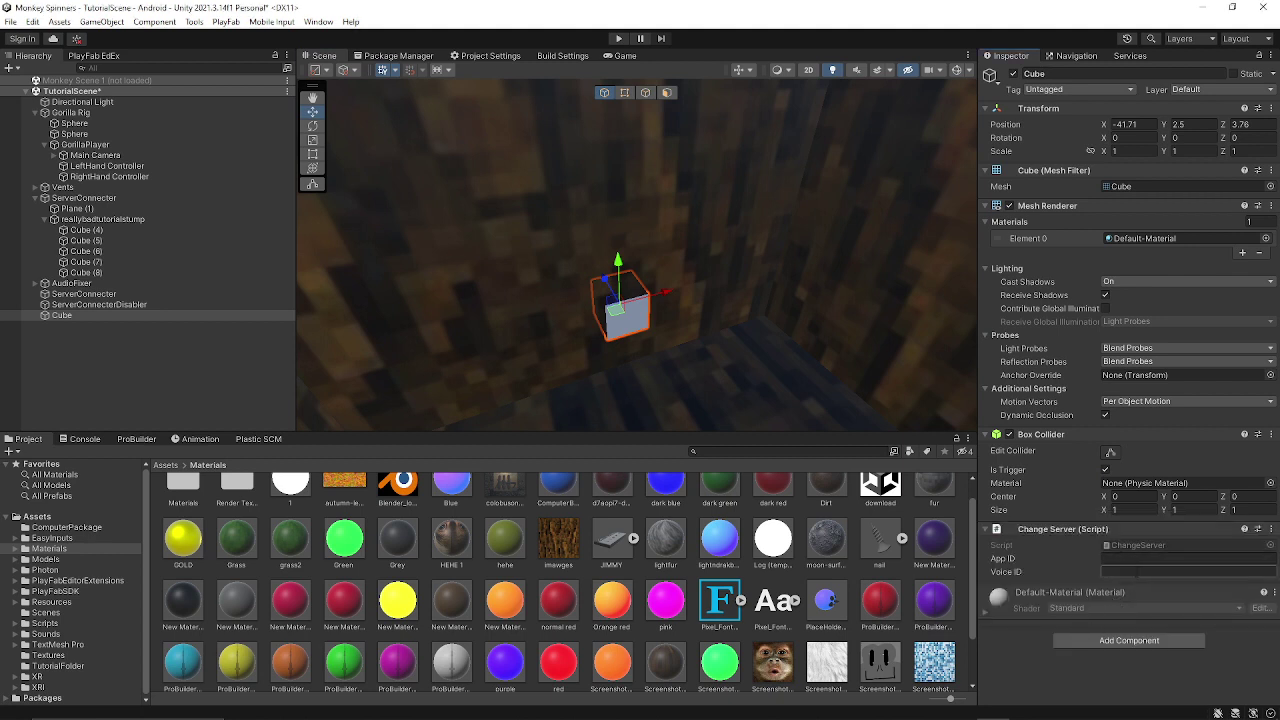
# Step: Lower the new cube to Y 1.78 and shift it along Z to about 3.69
pyautogui.moveTo(804, 349); pyautogui.dragTo(687, 259, button='right')
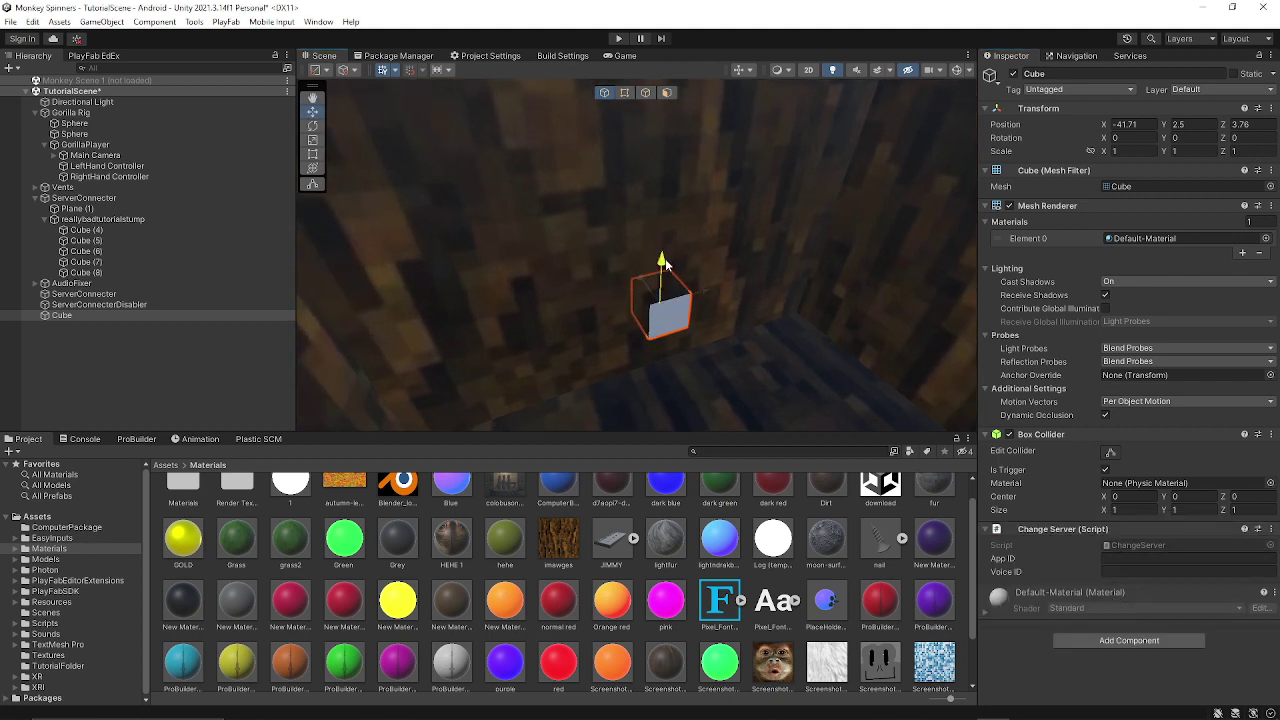
pyautogui.moveTo(665, 268); pyautogui.dragTo(666, 288)
pyautogui.moveTo(708, 306); pyautogui.dragTo(804, 337, button='right')
pyautogui.moveTo(684, 288); pyautogui.dragTo(714, 260, button='right')
pyautogui.press('w')
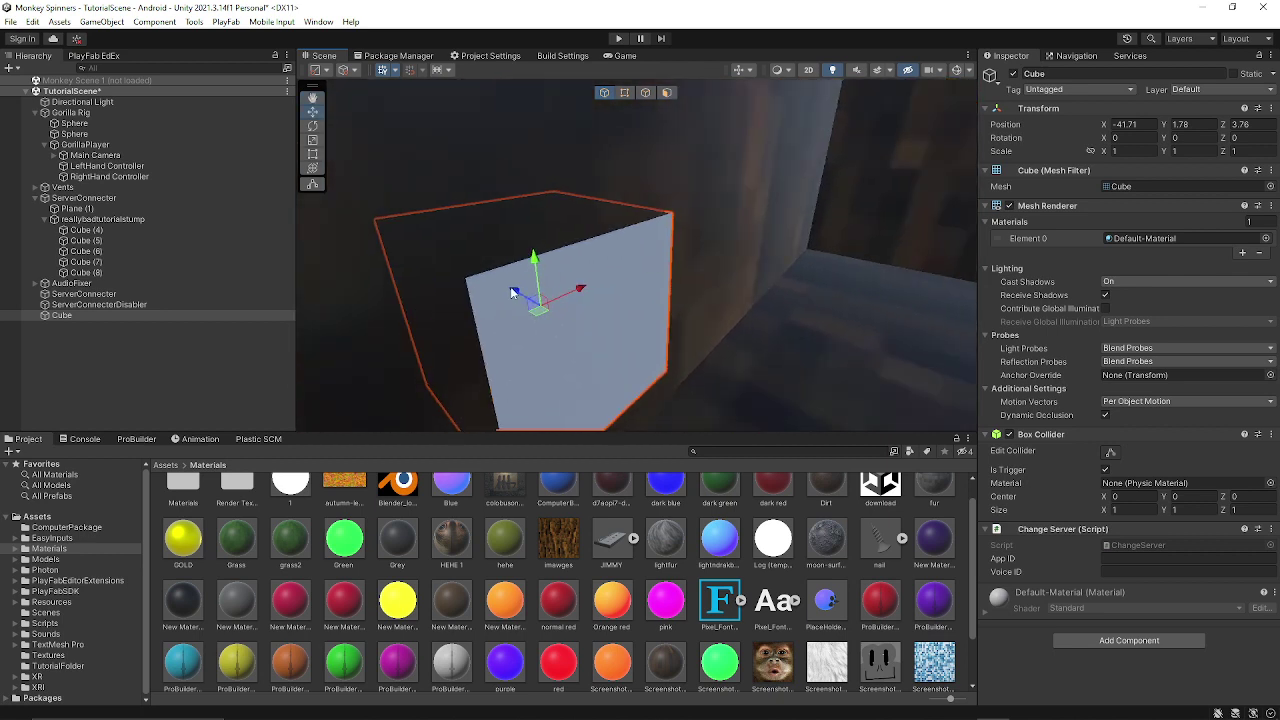
pyautogui.moveTo(513, 292); pyautogui.dragTo(525, 298)
# Step: Add the Enable script to the cube and assign ServerConnecter as its Object Enable target
pyautogui.moveTo(590, 290); pyautogui.dragTo(998, 162, button='right')
pyautogui.moveTo(680, 223); pyautogui.dragTo(683, 278, button='right')
pyautogui.click(1129, 640)
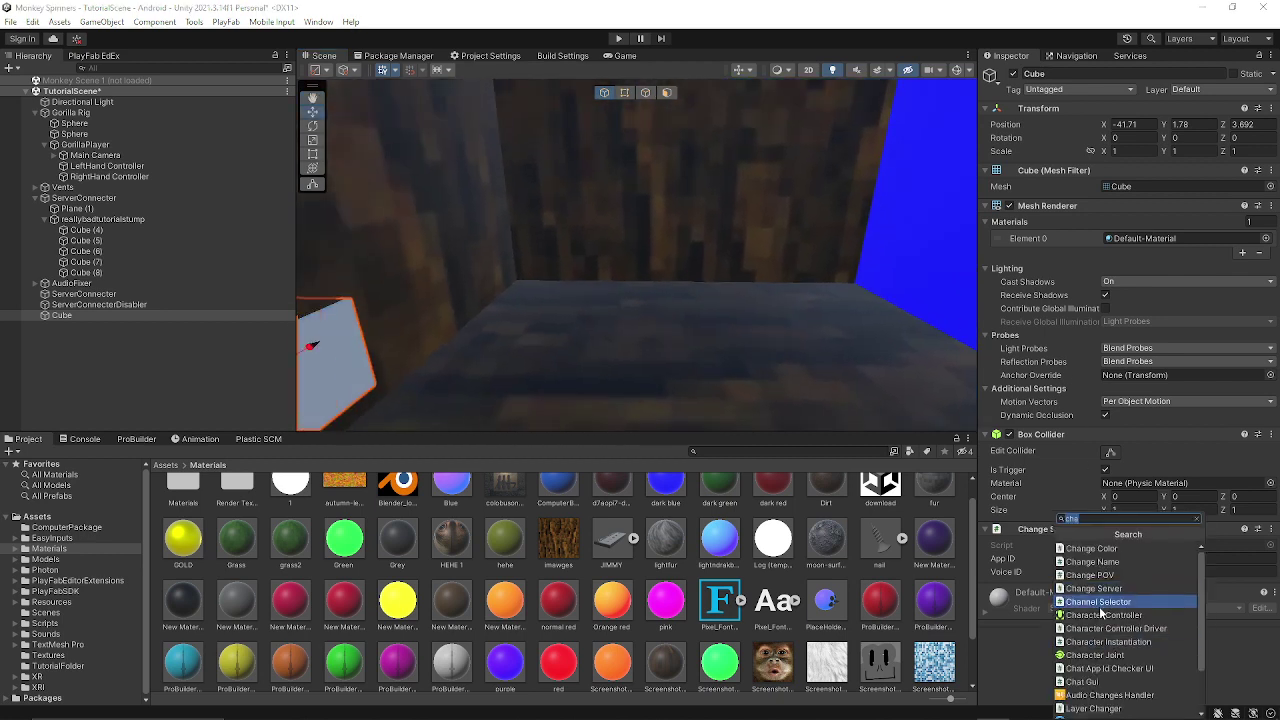
pyautogui.write('enable')
pyautogui.click(1145, 545)
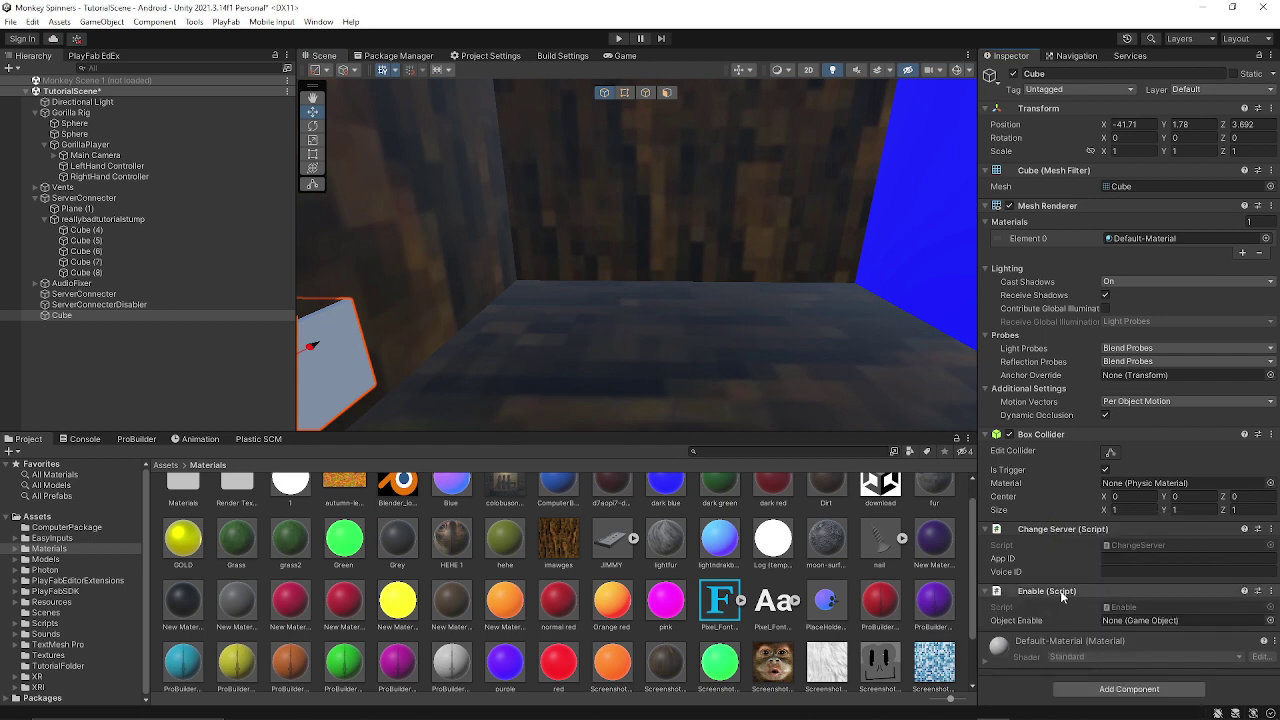
pyautogui.click(123, 623)
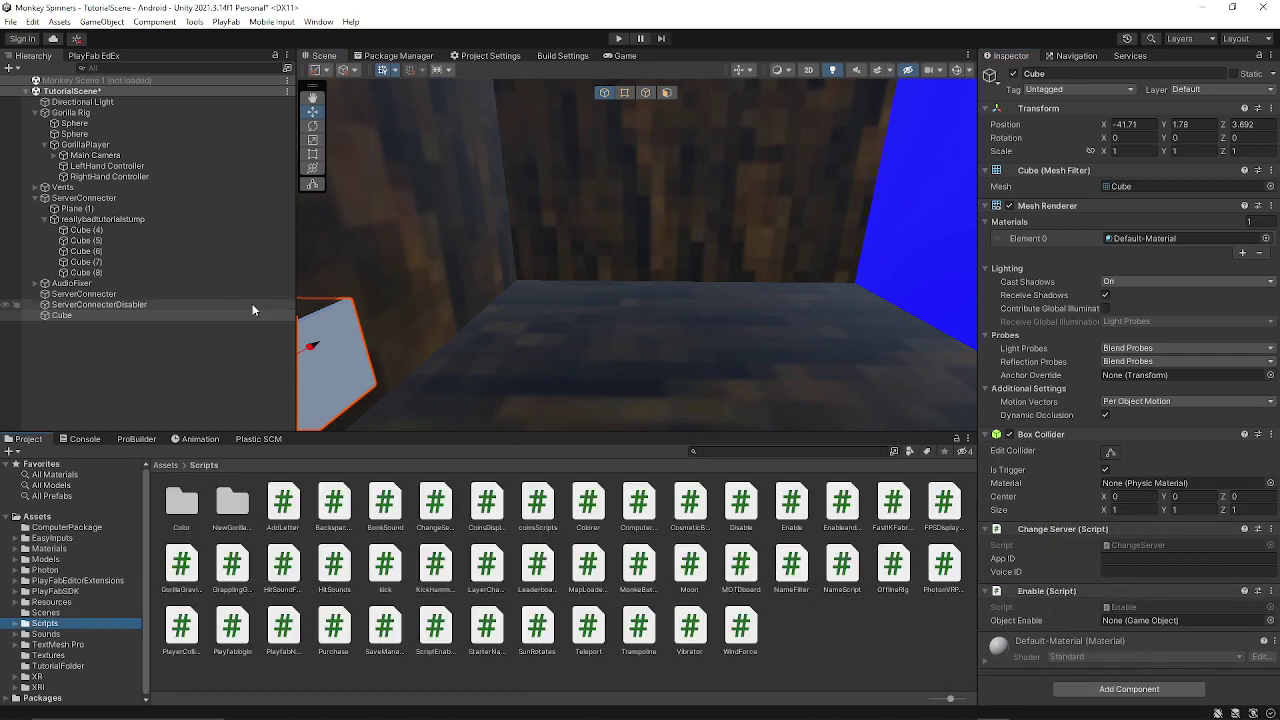
pyautogui.moveTo(90, 294); pyautogui.dragTo(1105, 618)
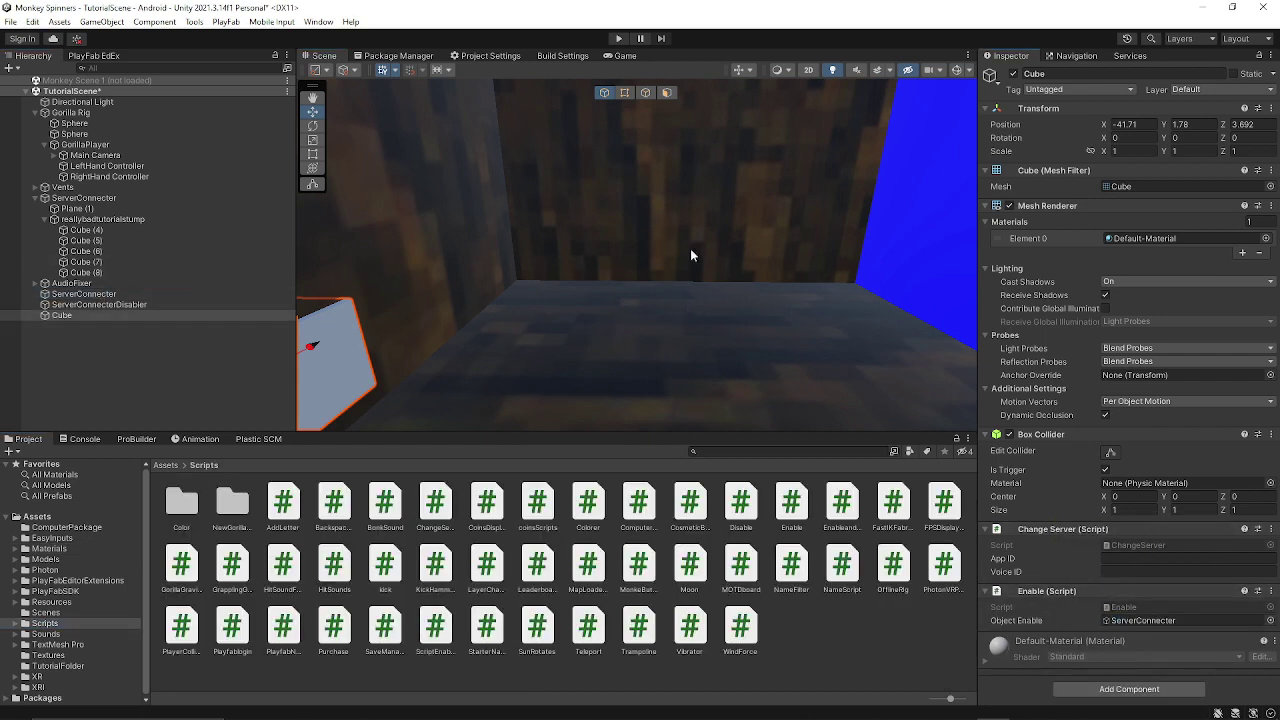
# Step: Rename the cube by the stump wall as LeaveServer
pyautogui.moveTo(525, 122); pyautogui.dragTo(440, 156, button='right')
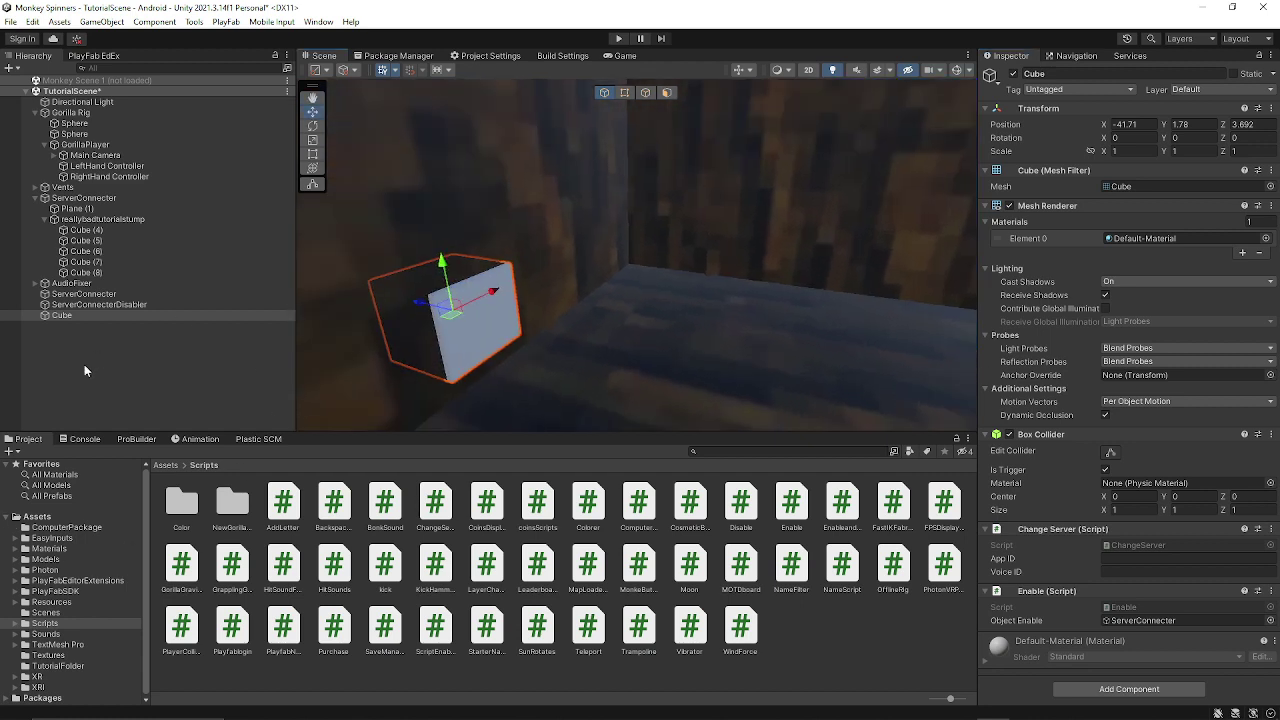
pyautogui.rightClick(104, 314)
pyautogui.click(173, 369)
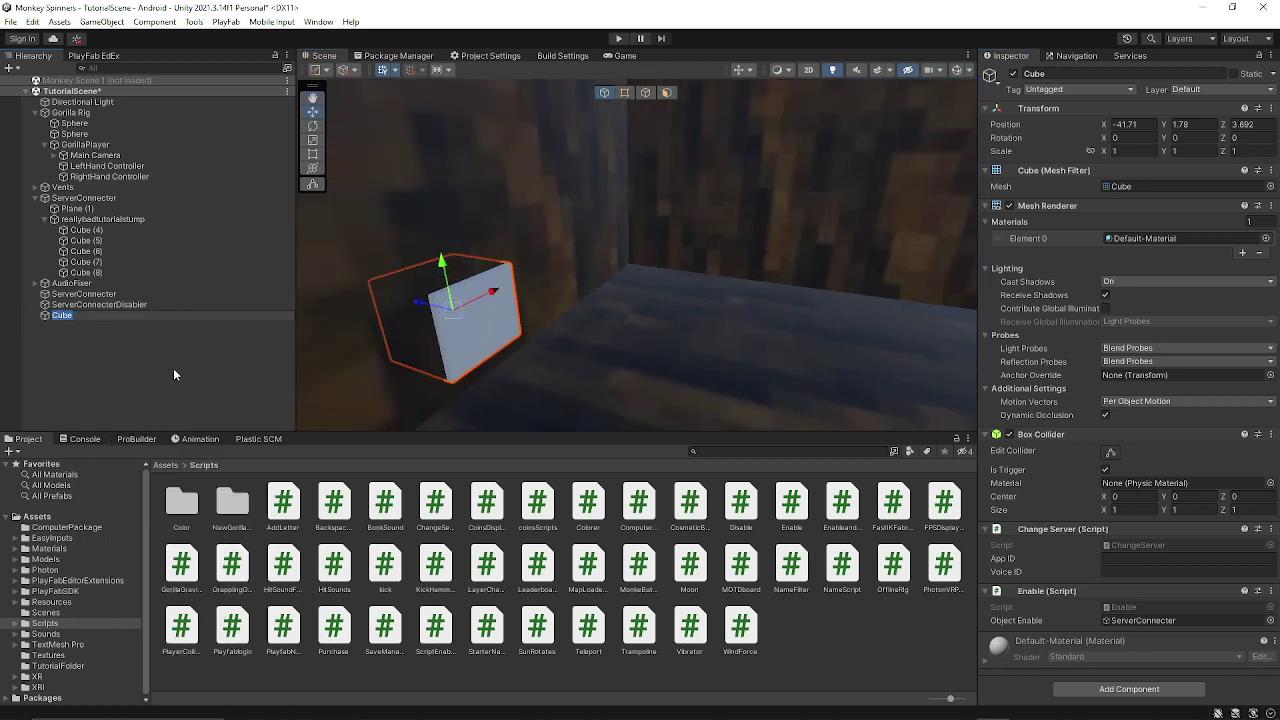
pyautogui.write('Leac')
pyautogui.press('BackSpace')
pyautogui.press('BackSpace')
pyautogui.write('aveServer')
pyautogui.press('Return')
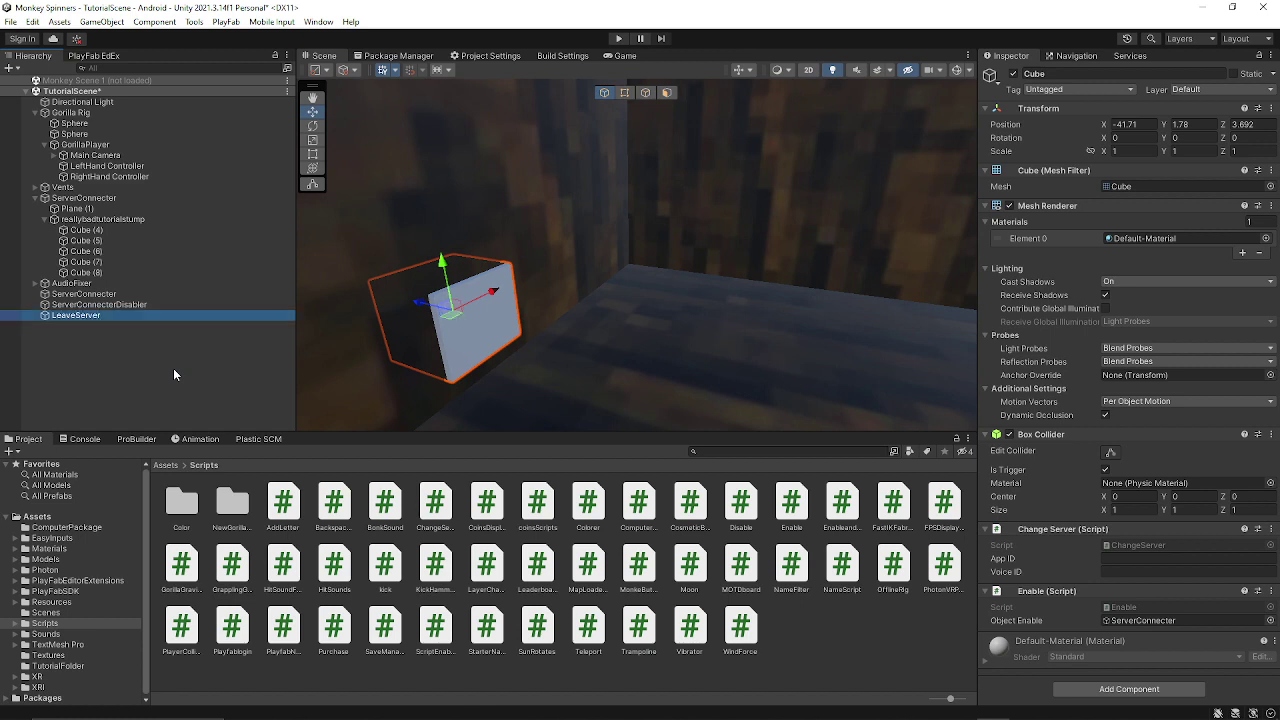
# Step: Create an empty object named ServerGroup in the scene
pyautogui.click(8, 68)
pyautogui.click(65, 82)
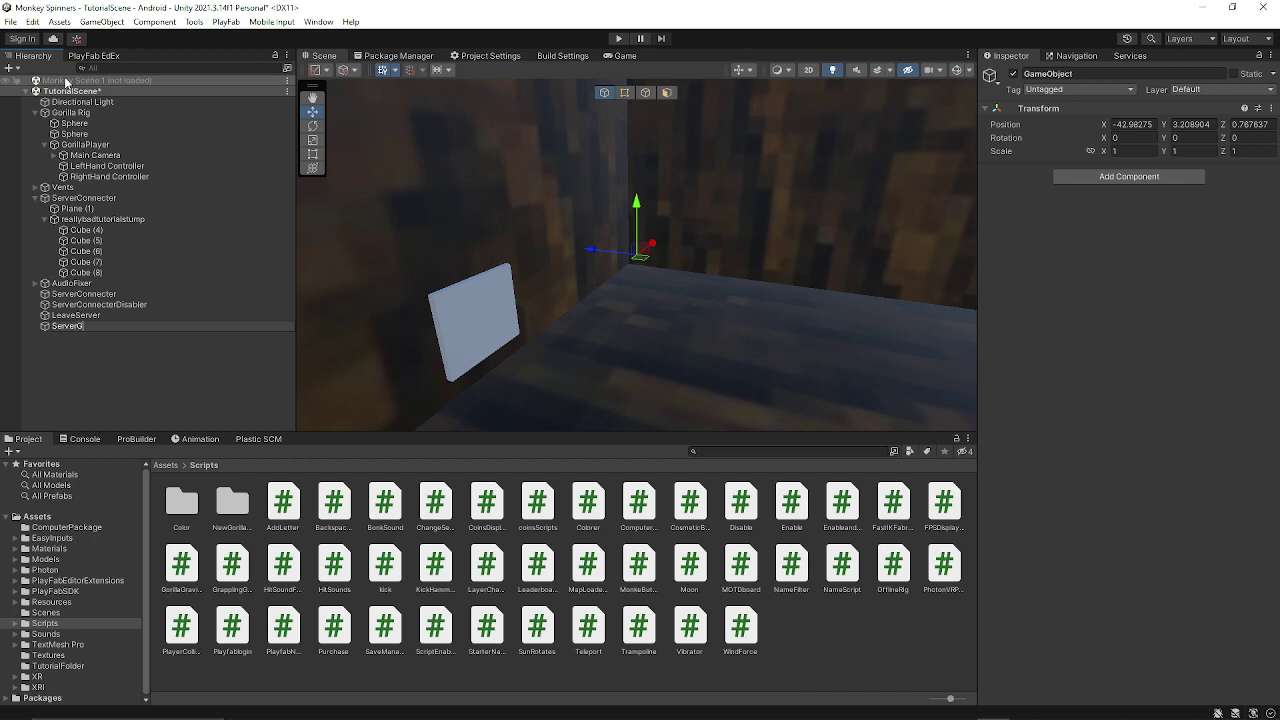
pyautogui.press('Return')
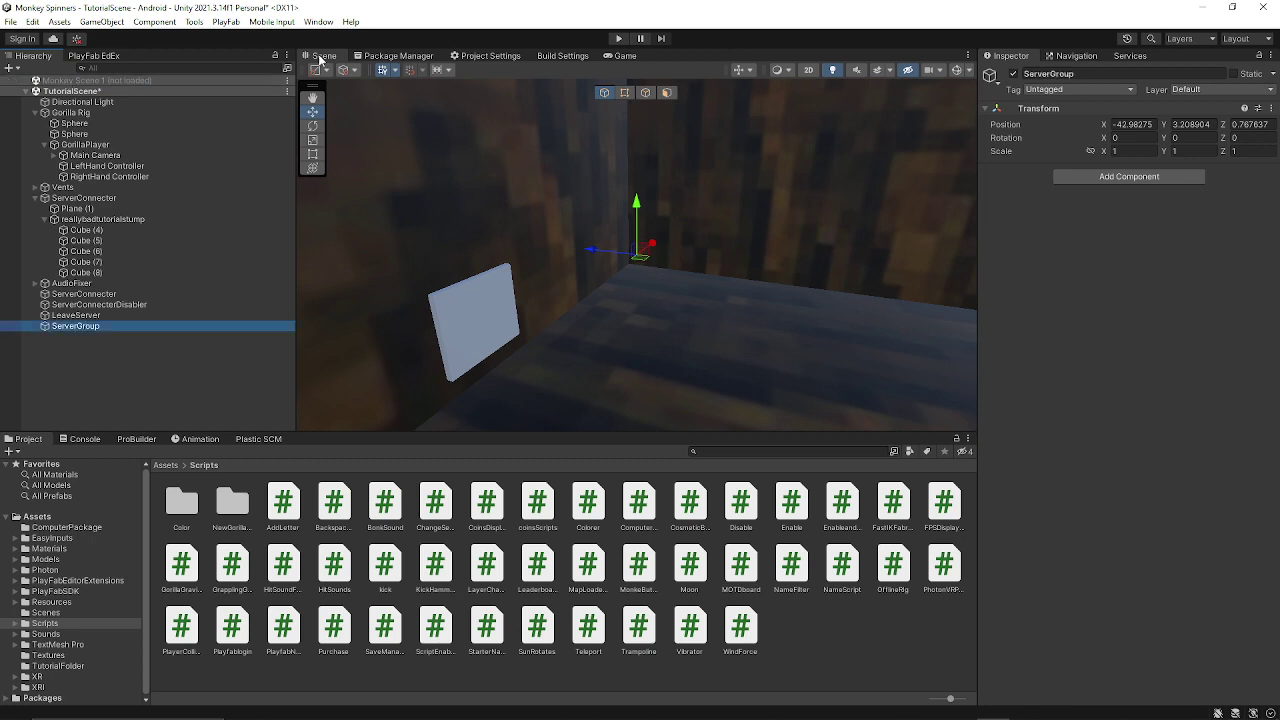
# Step: Parent ServerConnecter, ServerConnecterDisabler and LeaveServer under ServerGroup, leaving the group collapsed
pyautogui.click(84, 294)
pyautogui.keyDown('shift'); pyautogui.click(112, 315); pyautogui.keyUp('shift')
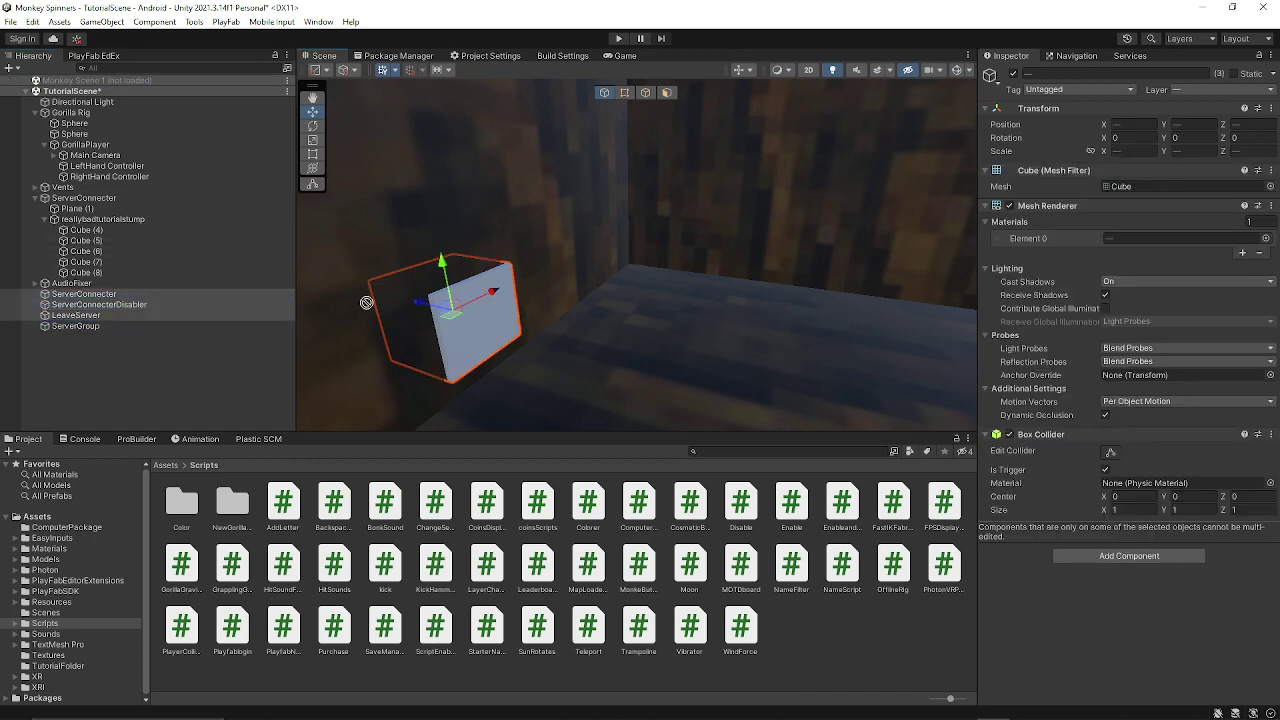
pyautogui.keyDown('ctrl'); pyautogui.click(120, 313); pyautogui.keyUp('ctrl')
pyautogui.moveTo(115, 315); pyautogui.dragTo(100, 324)
pyautogui.click(35, 294)
pyautogui.click(82, 297)
# Step: Run the game despite the Photon setup warning and examine the stump's red wall in the Scene view
pyautogui.moveTo(720, 250); pyautogui.dragTo(862, 274, button='right')
pyautogui.click(925, 234)
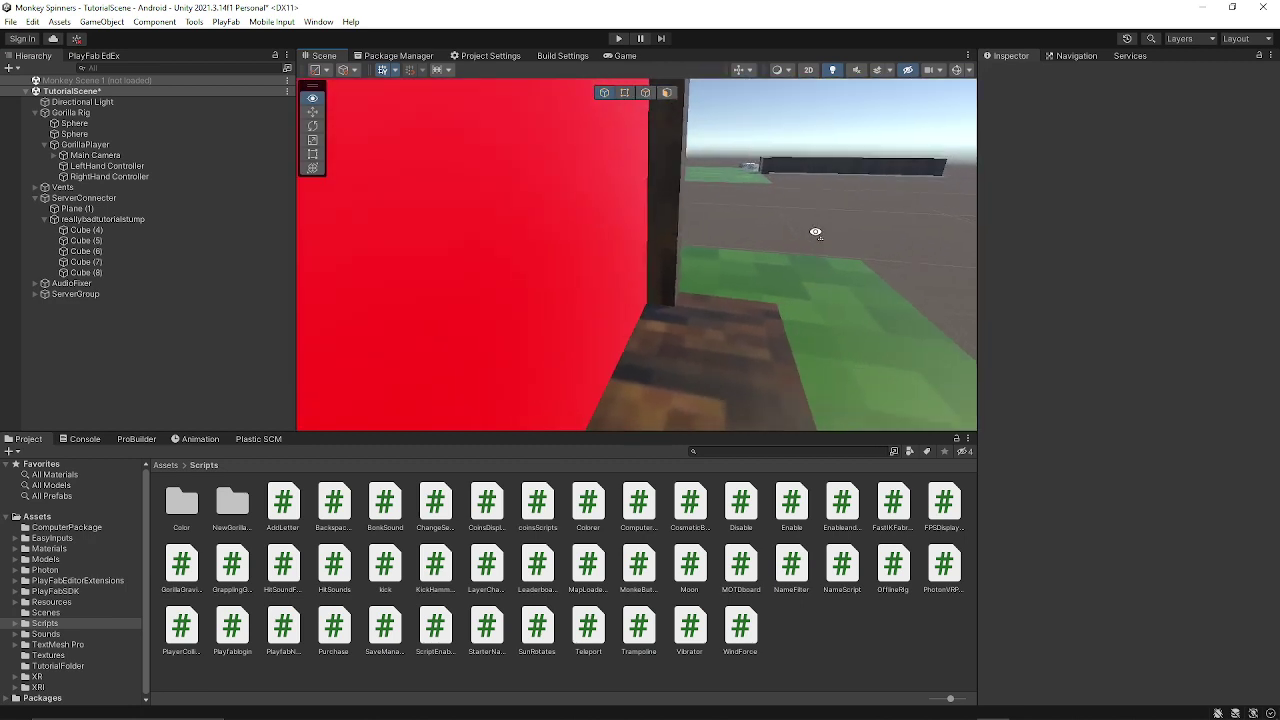
pyautogui.moveTo(817, 228); pyautogui.dragTo(846, 222, button='right')
pyautogui.click(622, 38)
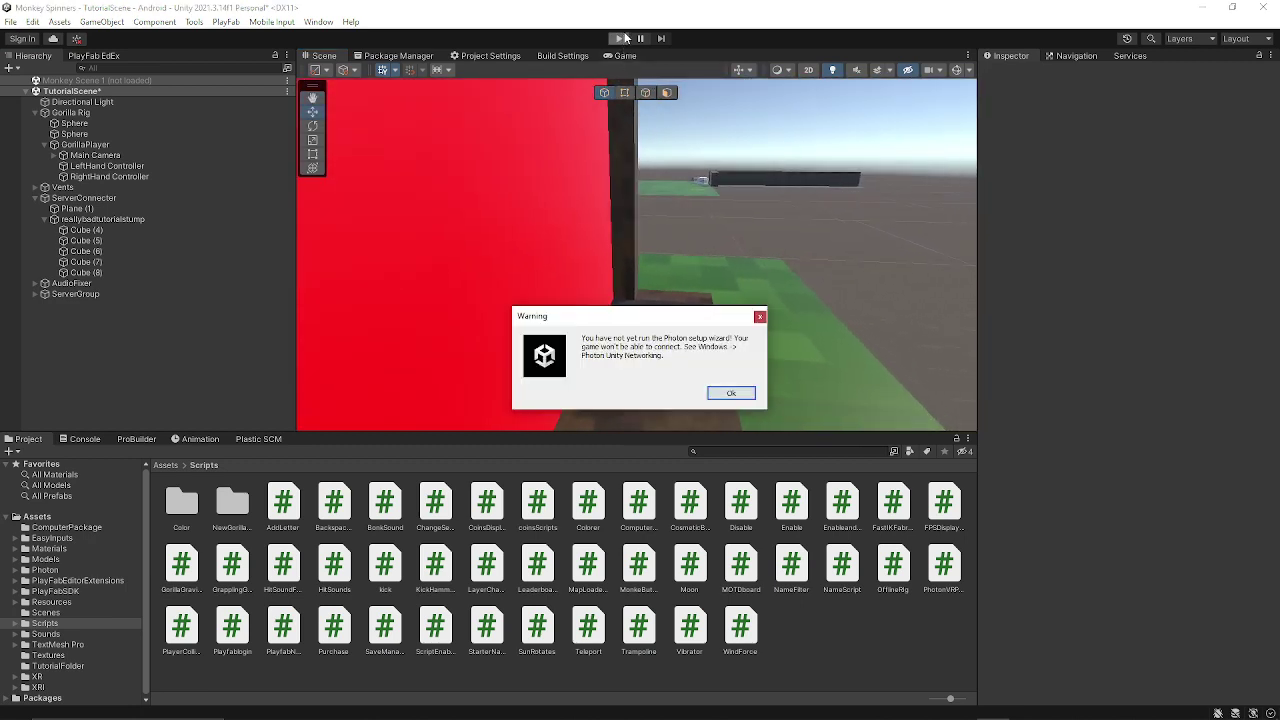
pyautogui.click(731, 394)
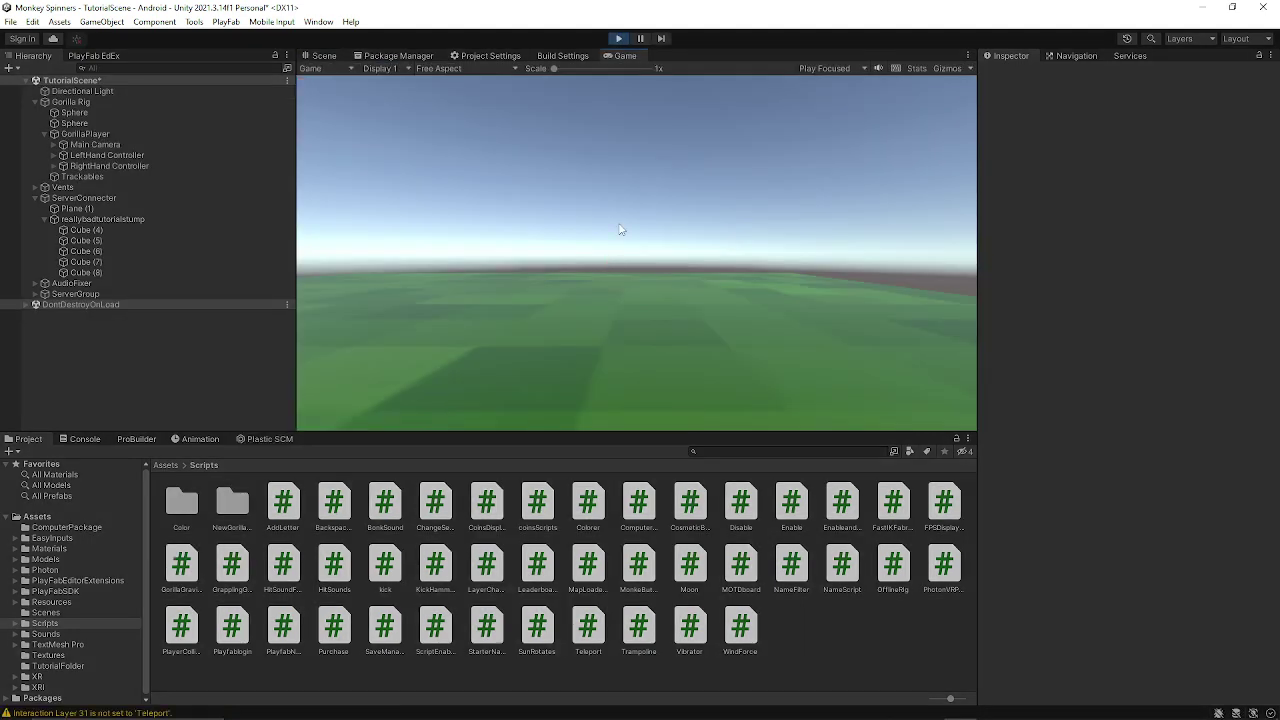
pyautogui.click(334, 54)
pyautogui.moveTo(640, 172); pyautogui.dragTo(310, 160, button='right')
pyautogui.moveTo(450, 187); pyautogui.dragTo(1187, 256, button='right')
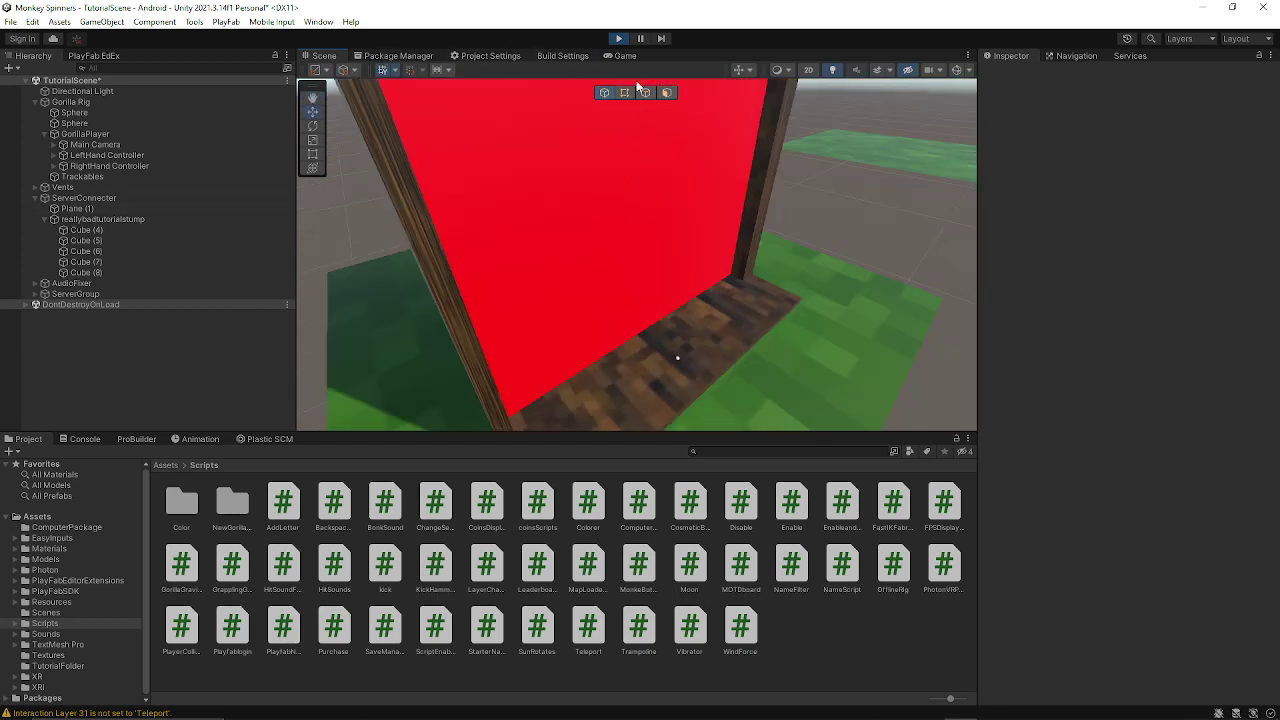
pyautogui.moveTo(632, 77); pyautogui.dragTo(35, 119, button='right')
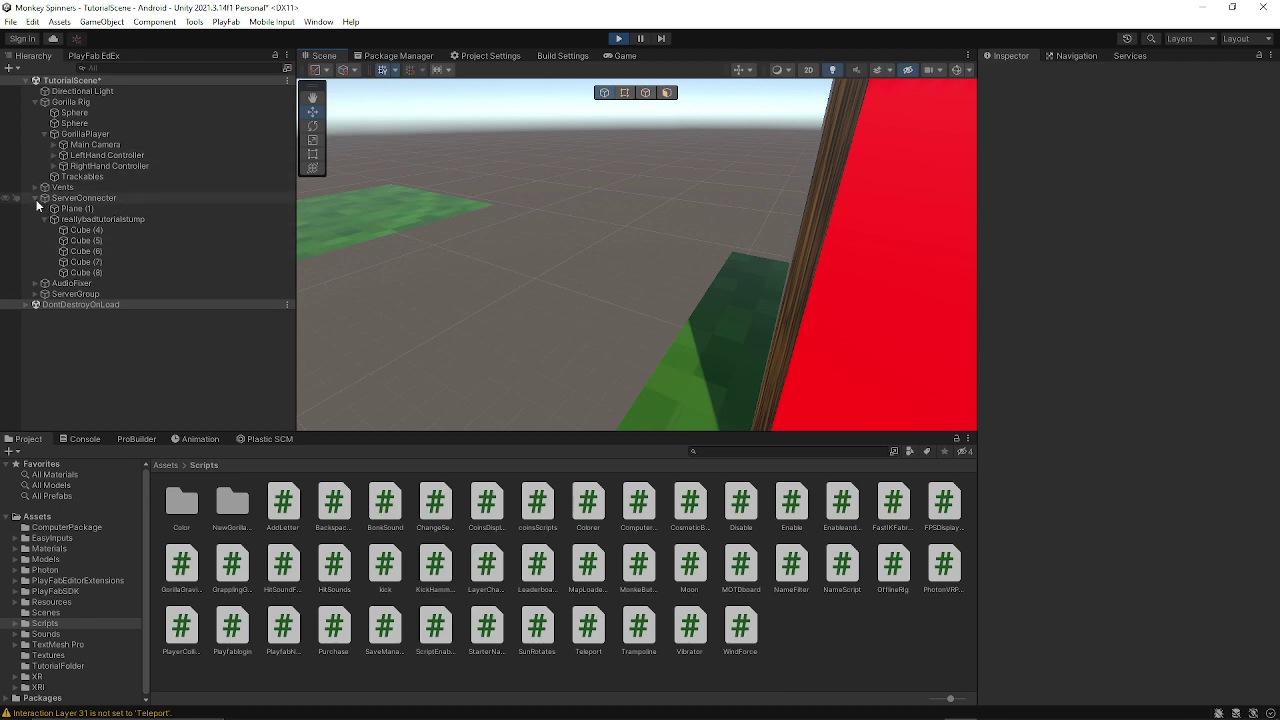
# Step: Delete the Camera under AudioFixer while the game is running and check the Game view
pyautogui.click(35, 283)
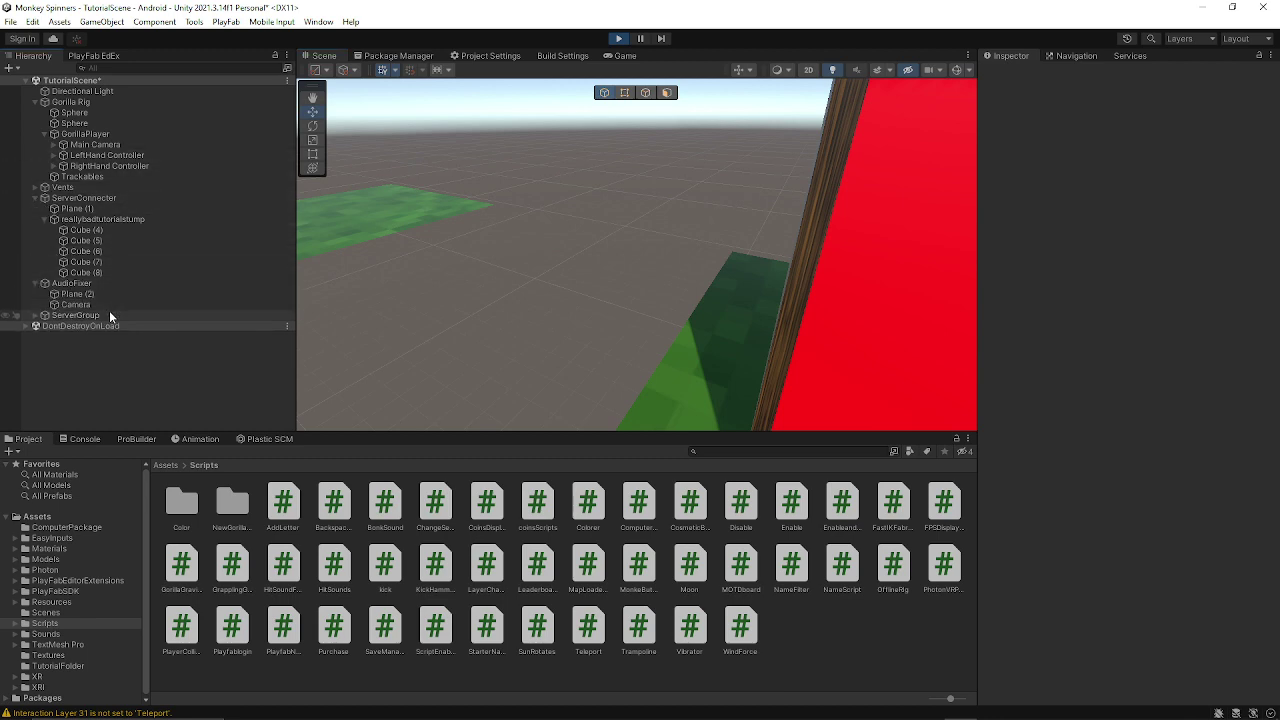
pyautogui.rightClick(106, 304)
pyautogui.click(170, 368)
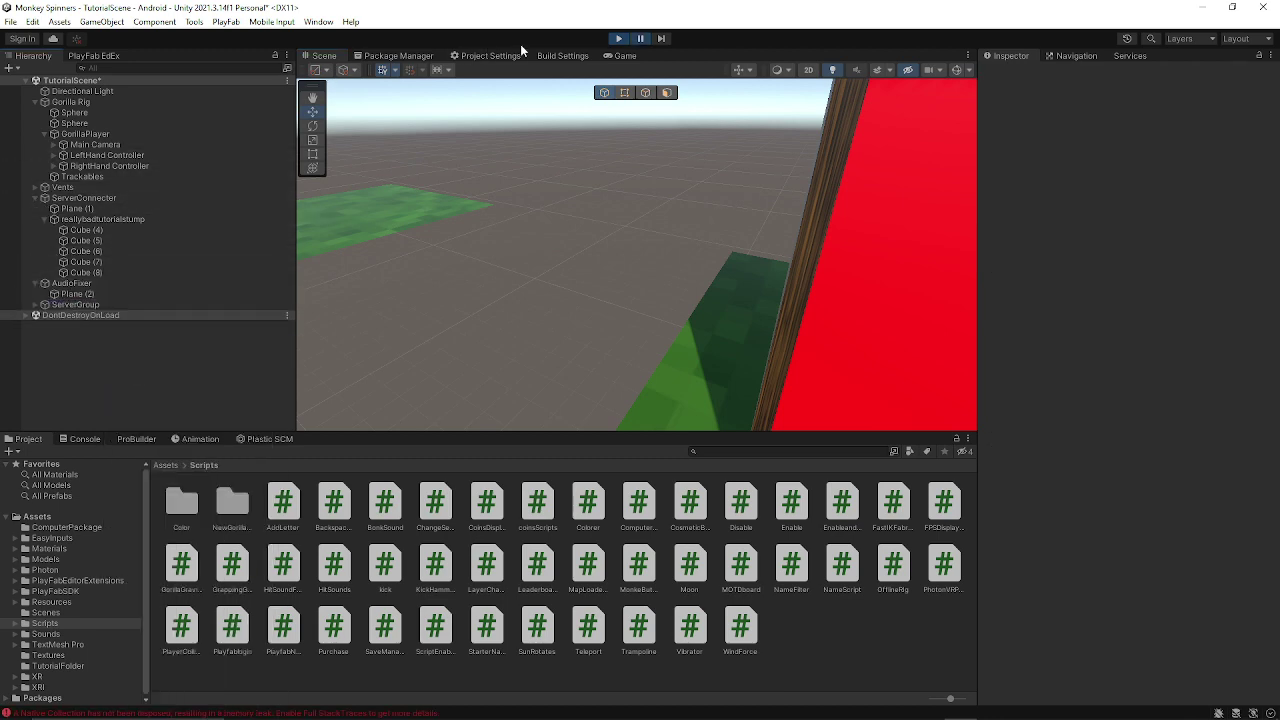
pyautogui.click(617, 57)
pyautogui.click(322, 56)
# Step: Test the red wall by moving the LeftHand Controller toward it, and end the play session
pyautogui.moveTo(712, 236); pyautogui.dragTo(1150, 178, button='right')
pyautogui.press('w')
pyautogui.doubleClick(197, 155)
pyautogui.moveTo(566, 248); pyautogui.dragTo(535, 247)
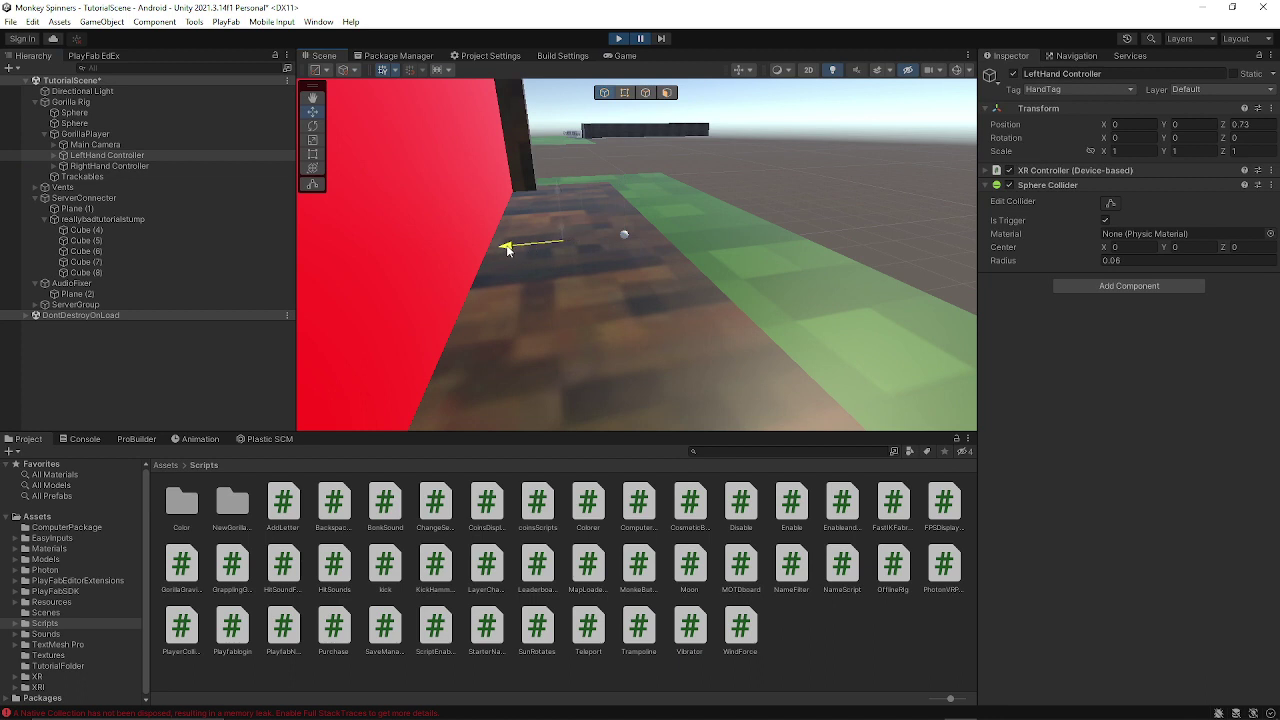
pyautogui.moveTo(507, 249); pyautogui.dragTo(636, 226, button='right')
pyautogui.moveTo(632, 232); pyautogui.dragTo(652, 200)
pyautogui.click(619, 39)
# Step: Run the game again and move the LeftHand and RightHand Controllers up to the red wall
pyautogui.click(618, 39)
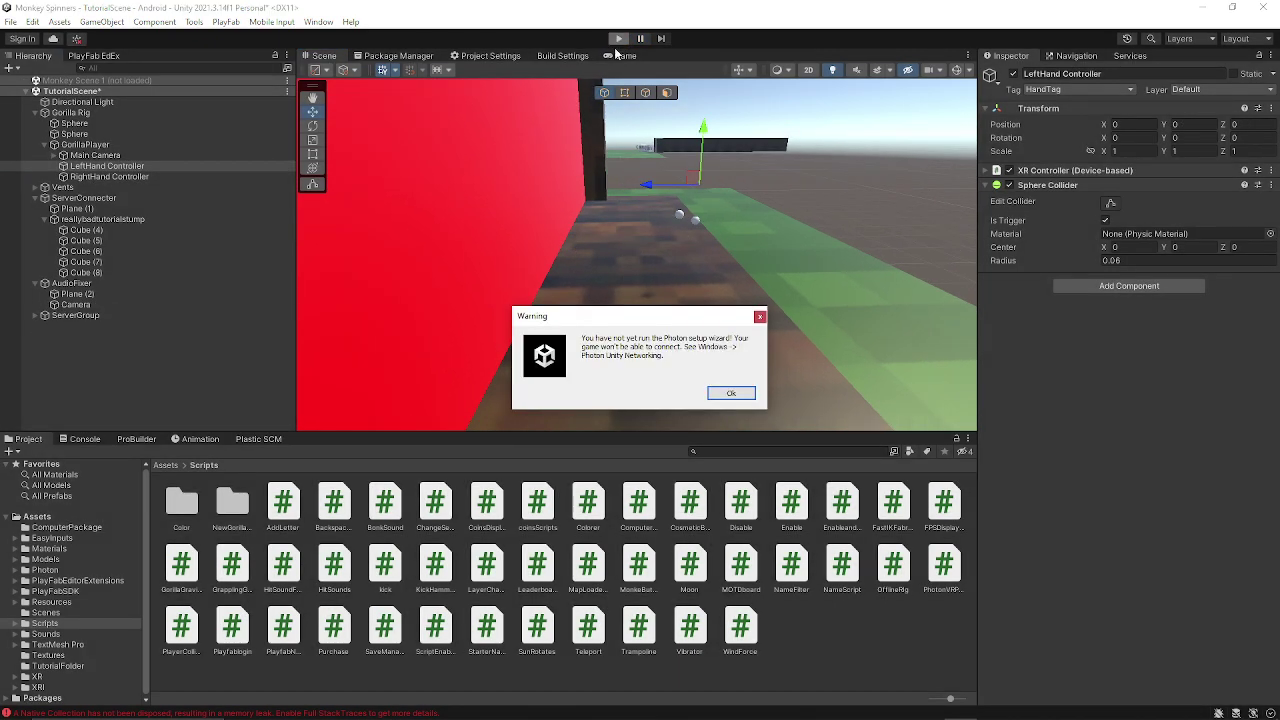
pyautogui.click(729, 393)
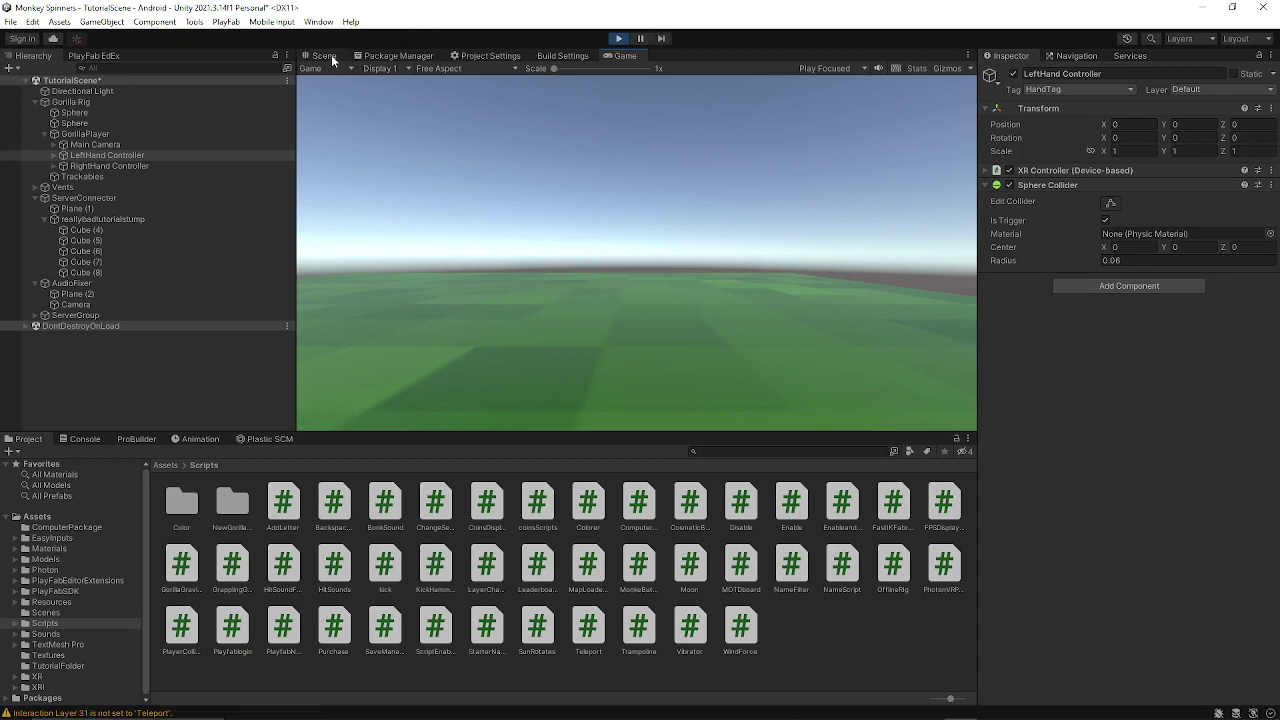
pyautogui.click(331, 57)
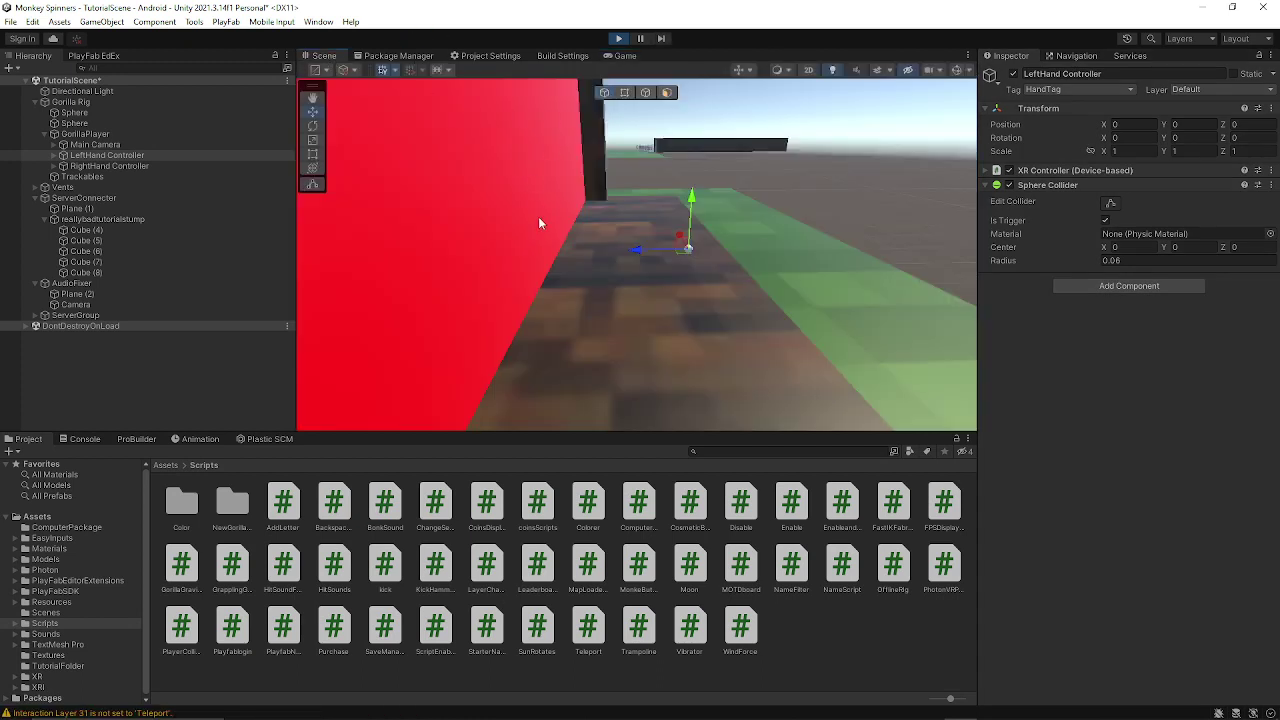
pyautogui.moveTo(663, 249); pyautogui.dragTo(590, 238)
pyautogui.moveTo(697, 273); pyautogui.dragTo(590, 200)
pyautogui.click(180, 166)
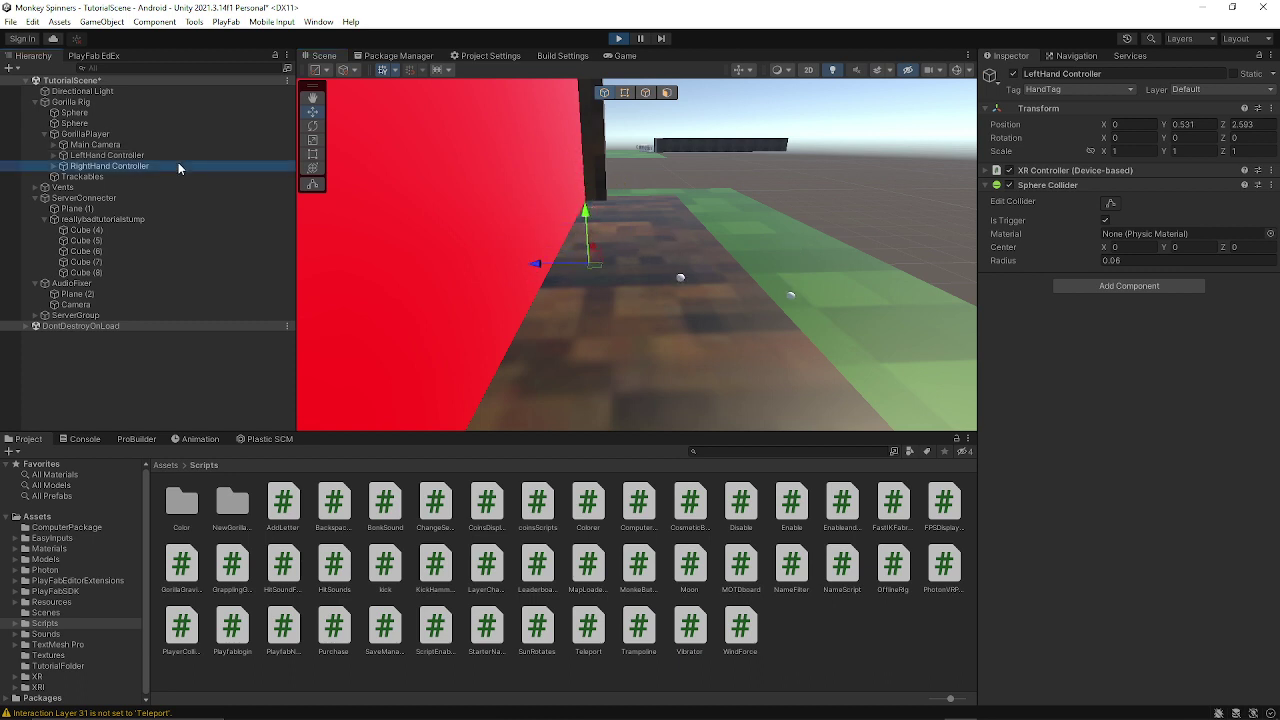
pyautogui.moveTo(788, 290); pyautogui.dragTo(566, 262)
# Step: Shift the running Gorilla Rig to about Z -5.63 and its left hand to Z 3.458 at the red wall, ending the test
pyautogui.click(141, 103)
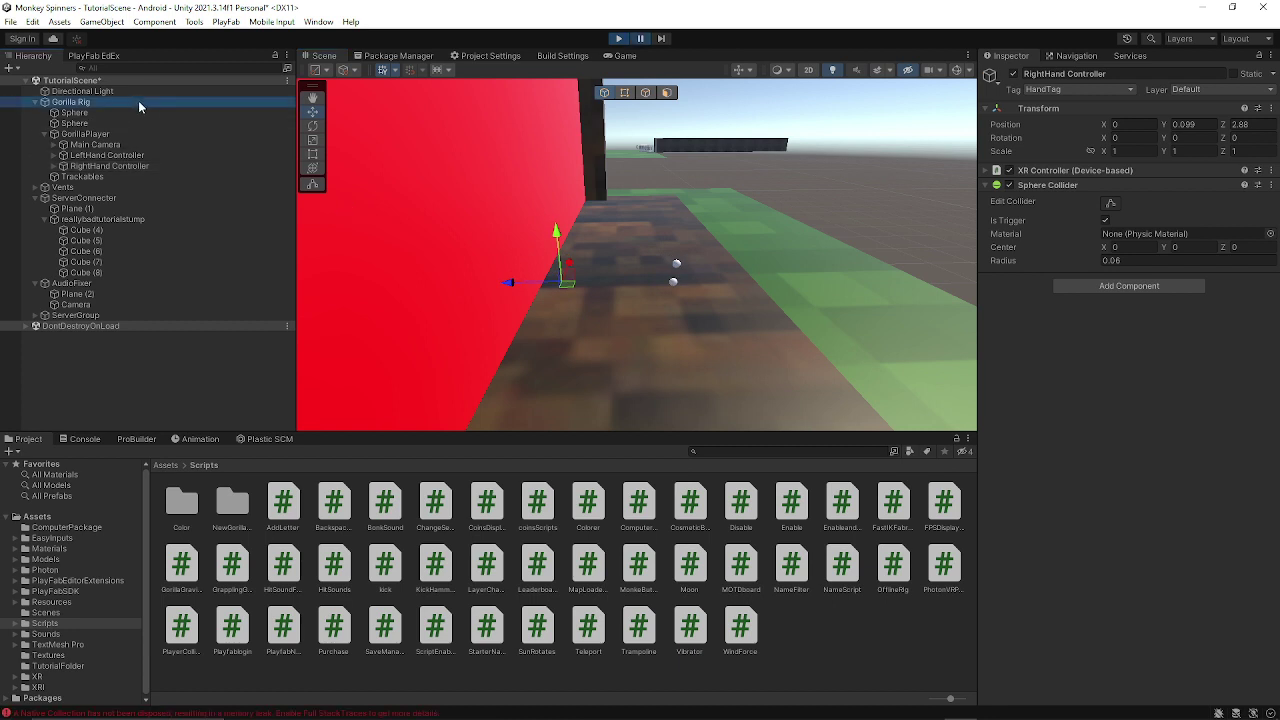
pyautogui.moveTo(685, 206); pyautogui.dragTo(572, 193)
pyautogui.click(208, 166)
pyautogui.press('Up')
pyautogui.moveTo(424, 271); pyautogui.dragTo(426, 273)
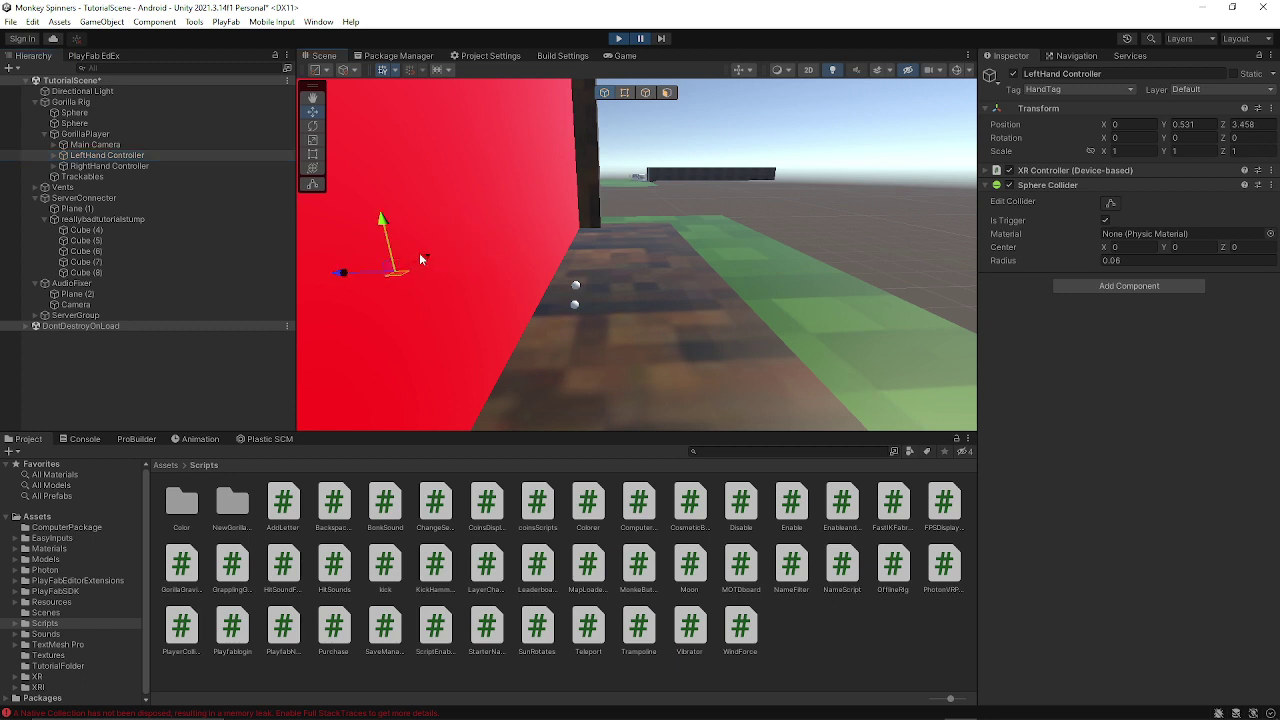
pyautogui.click(201, 166)
pyautogui.press('f')
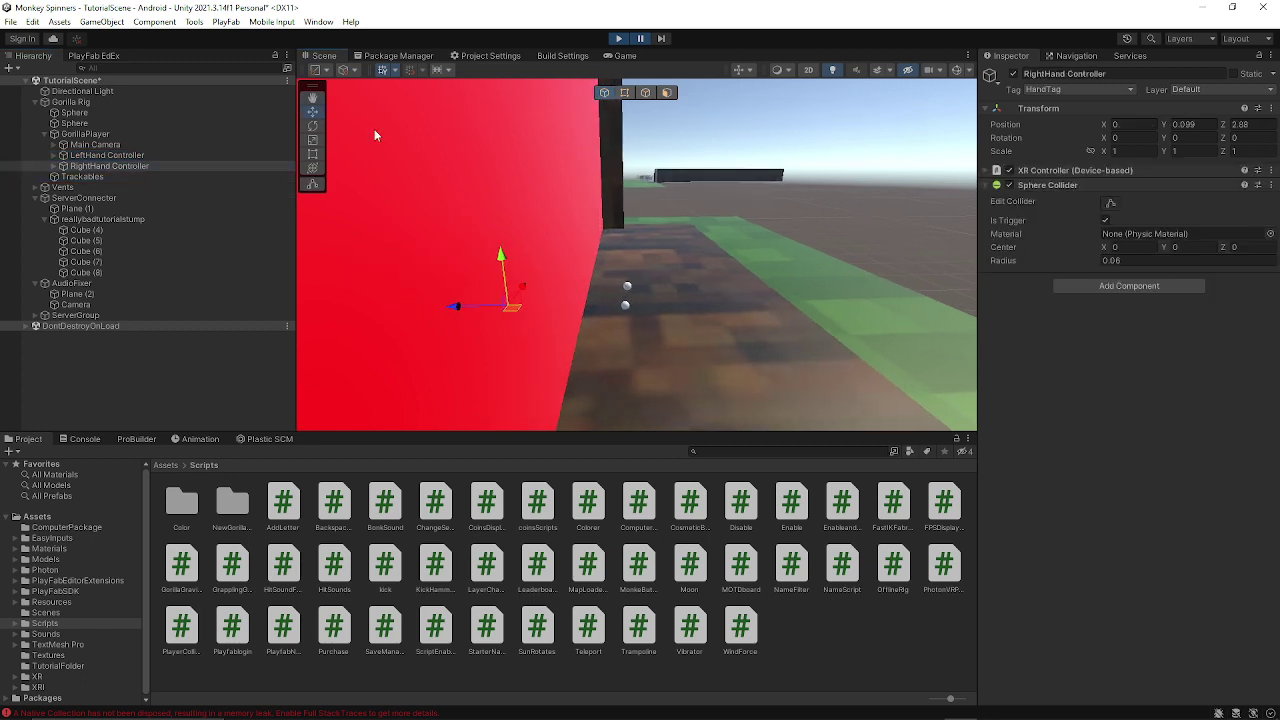
pyautogui.click(179, 104)
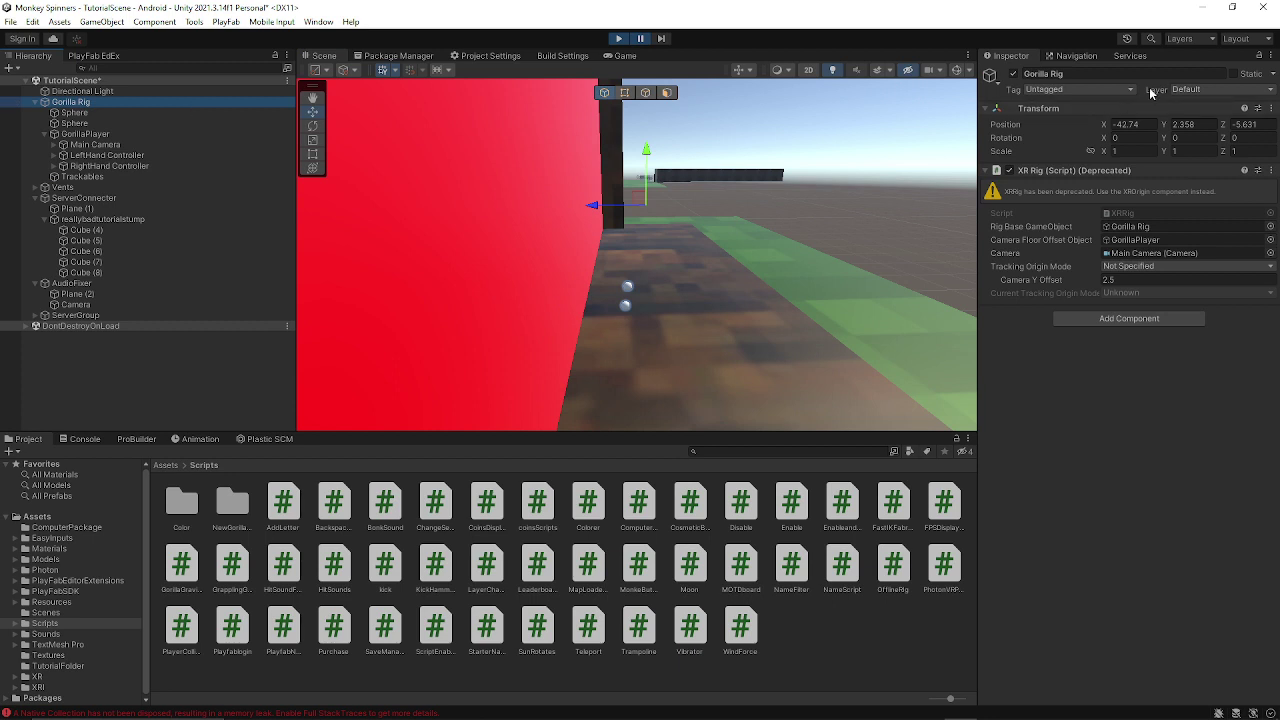
pyautogui.click(624, 41)
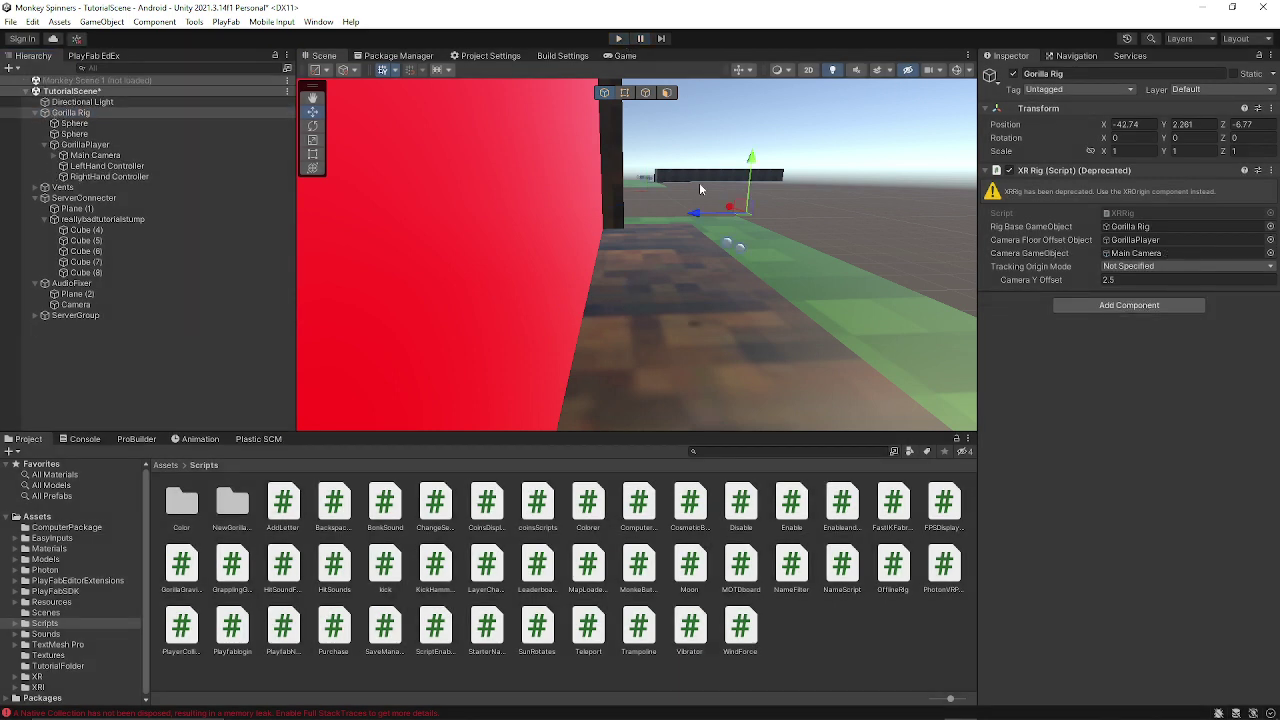
# Step: Place the Gorilla Rig at about Z -5.46 beside the red wall and play-test pushing its left hand into the wall
pyautogui.moveTo(713, 189); pyautogui.dragTo(619, 189)
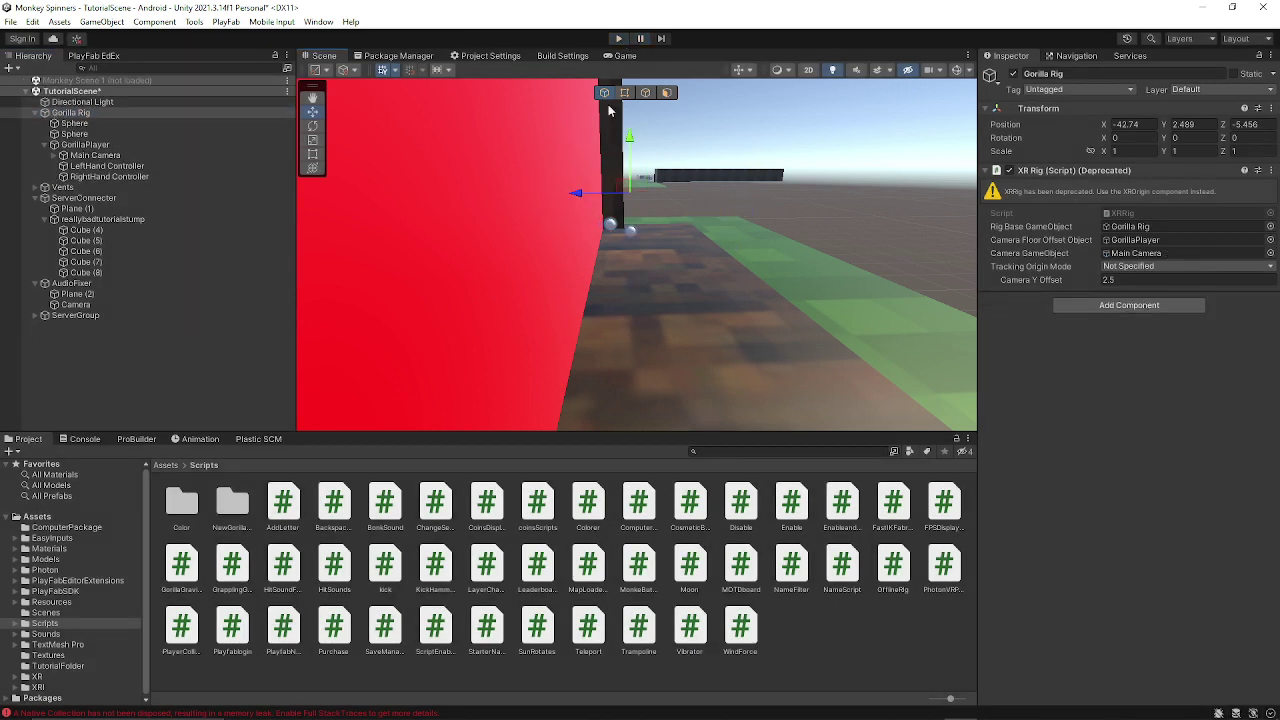
pyautogui.click(619, 40)
pyautogui.click(731, 394)
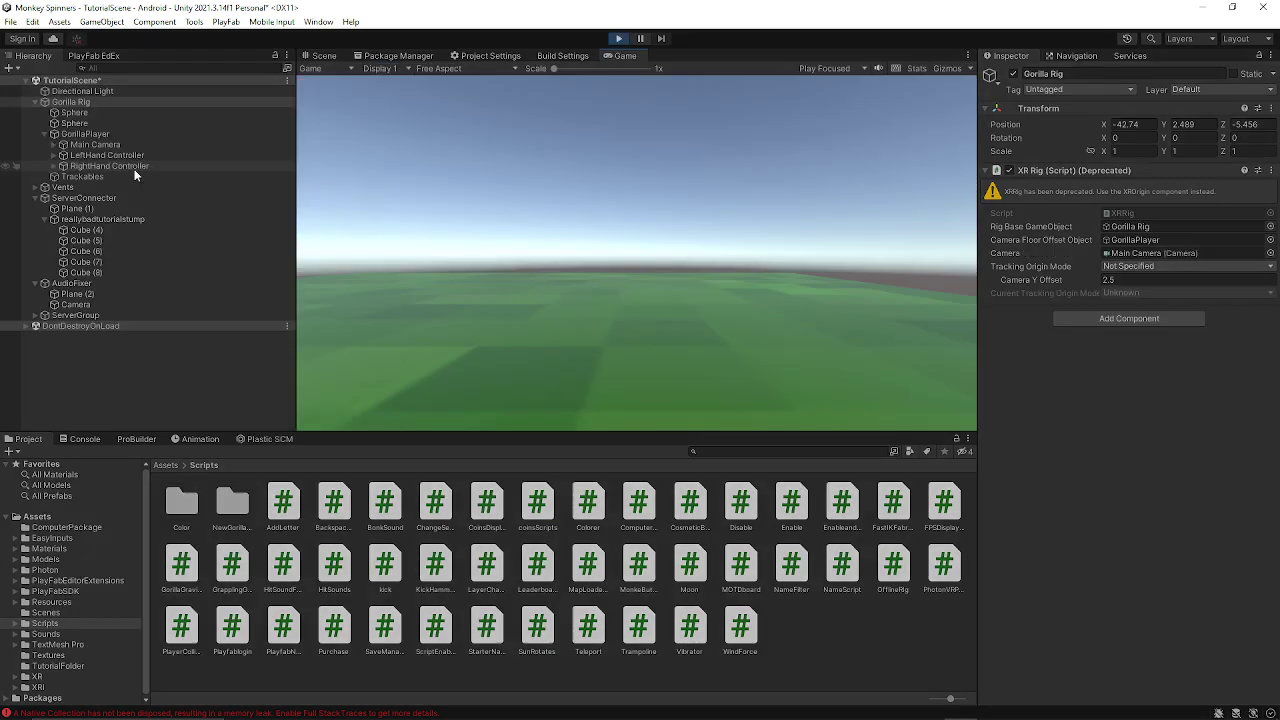
pyautogui.click(120, 156)
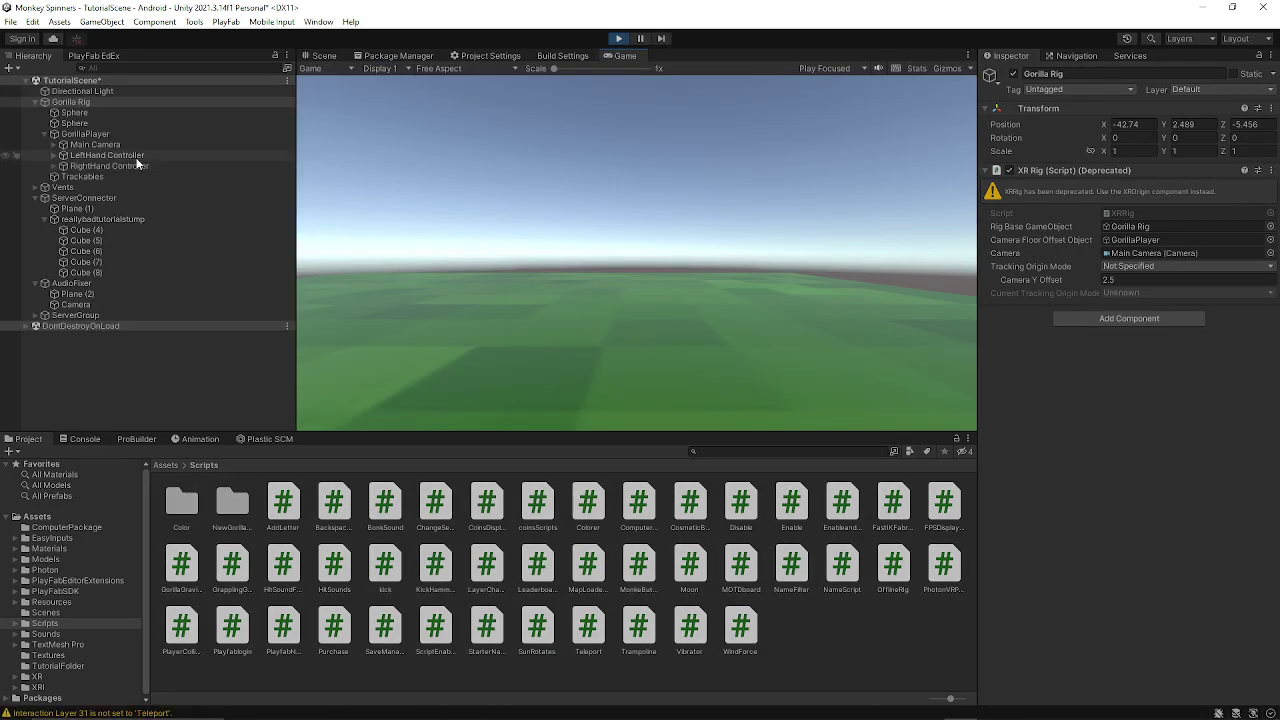
pyautogui.click(340, 56)
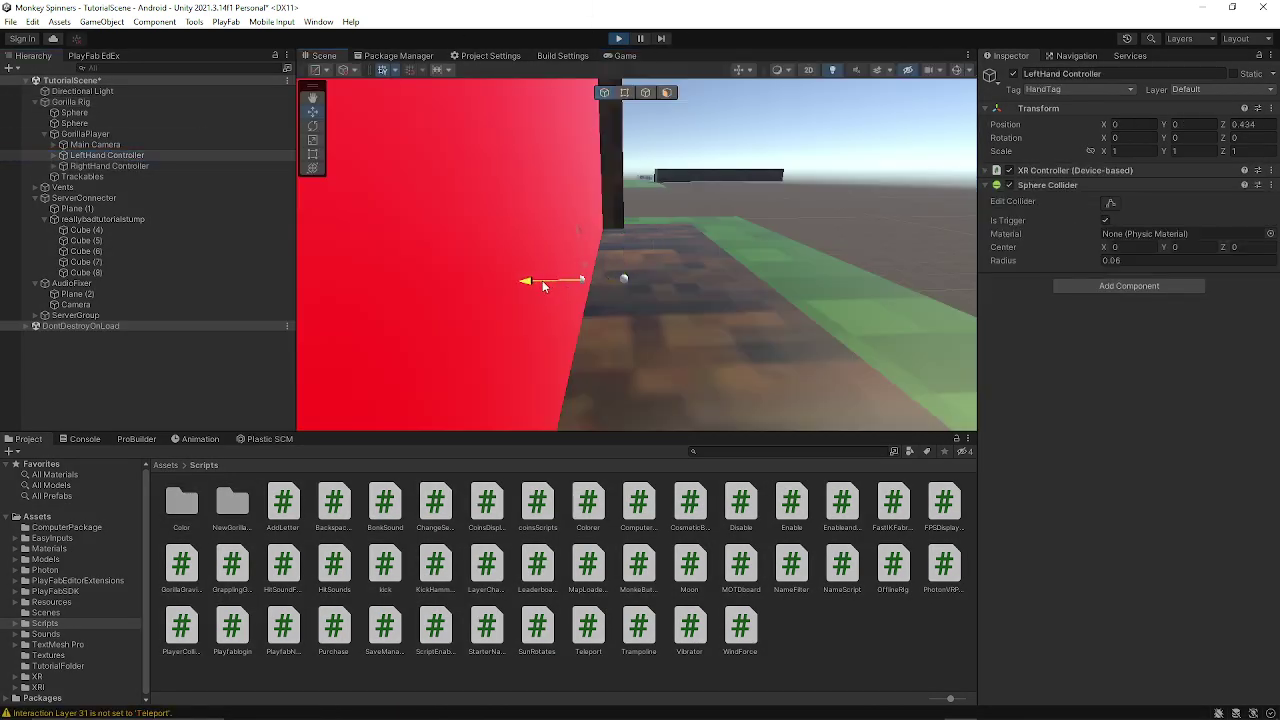
pyautogui.moveTo(537, 275); pyautogui.dragTo(646, 288, button='middle')
pyautogui.moveTo(642, 289); pyautogui.dragTo(653, 291)
pyautogui.moveTo(650, 291); pyautogui.dragTo(622, 299, button='right')
pyautogui.keyDown('alt'); pyautogui.moveTo(622, 300); pyautogui.dragTo(628, 289); pyautogui.keyUp('alt')
pyautogui.click(617, 38)
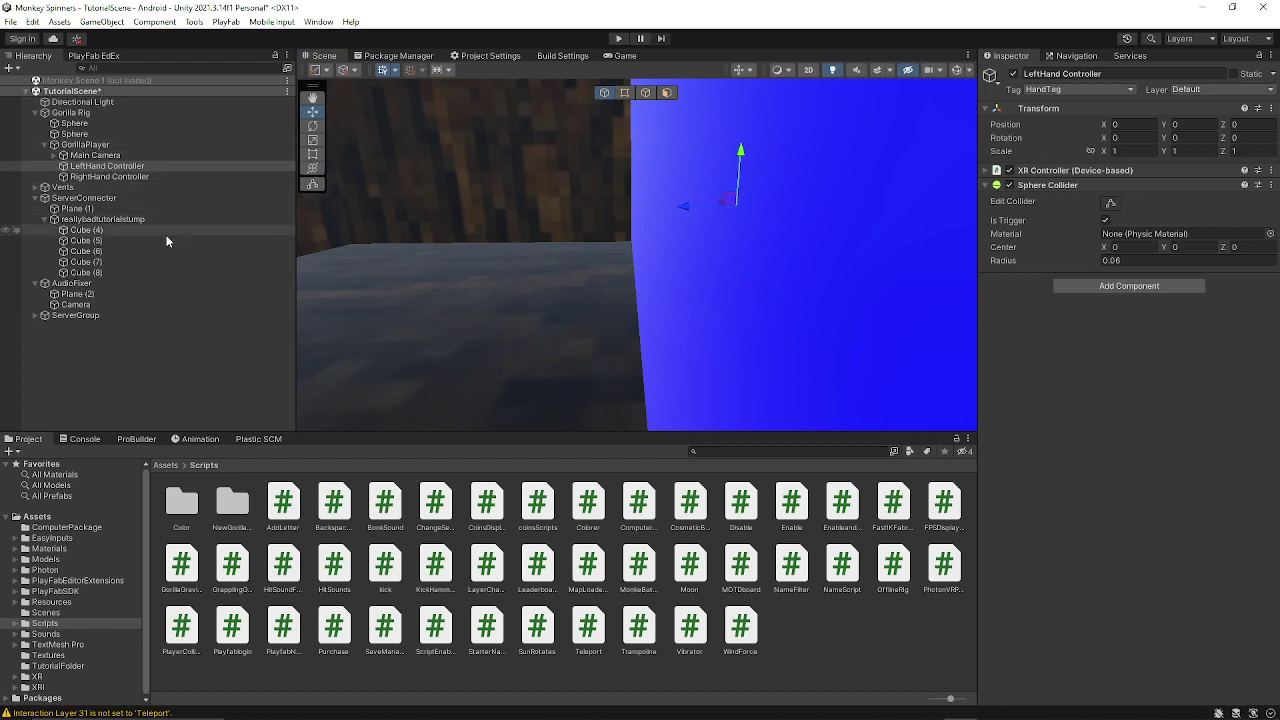
# Step: Deactivate the dark blue ServerConnecter wall in ServerGroup
pyautogui.click(682, 237)
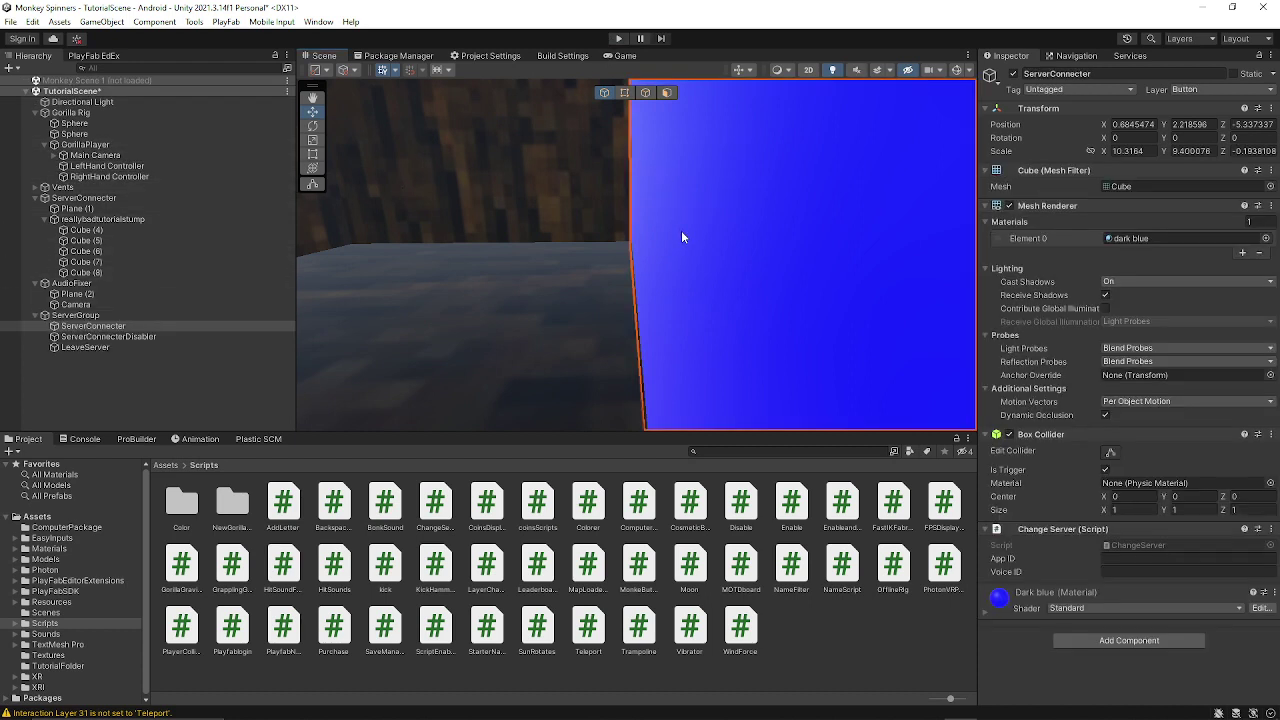
pyautogui.click(1013, 74)
pyautogui.keyDown('alt'); pyautogui.moveTo(920, 139); pyautogui.dragTo(517, 232); pyautogui.keyUp('alt')
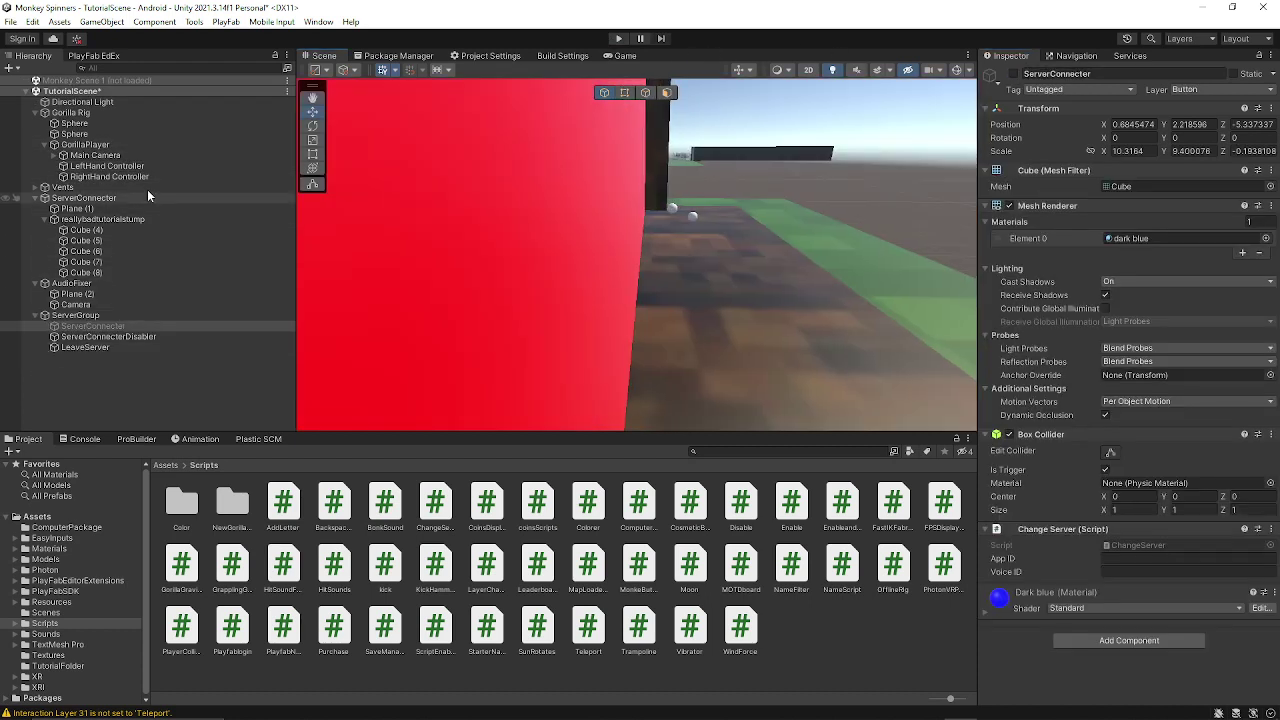
# Step: Move the Gorilla Rig inside the stump beside the LeaveServer cube, at about X -41.63, Y 1.78, Z 2.45
pyautogui.click(143, 113)
pyautogui.moveTo(460, 195); pyautogui.dragTo(740, 195, button='right')
pyautogui.moveTo(768, 186); pyautogui.dragTo(500, 165)
pyautogui.moveTo(490, 168); pyautogui.dragTo(453, 191, button='right')
pyautogui.keyDown('alt'); pyautogui.moveTo(453, 191); pyautogui.dragTo(514, 176); pyautogui.keyUp('alt')
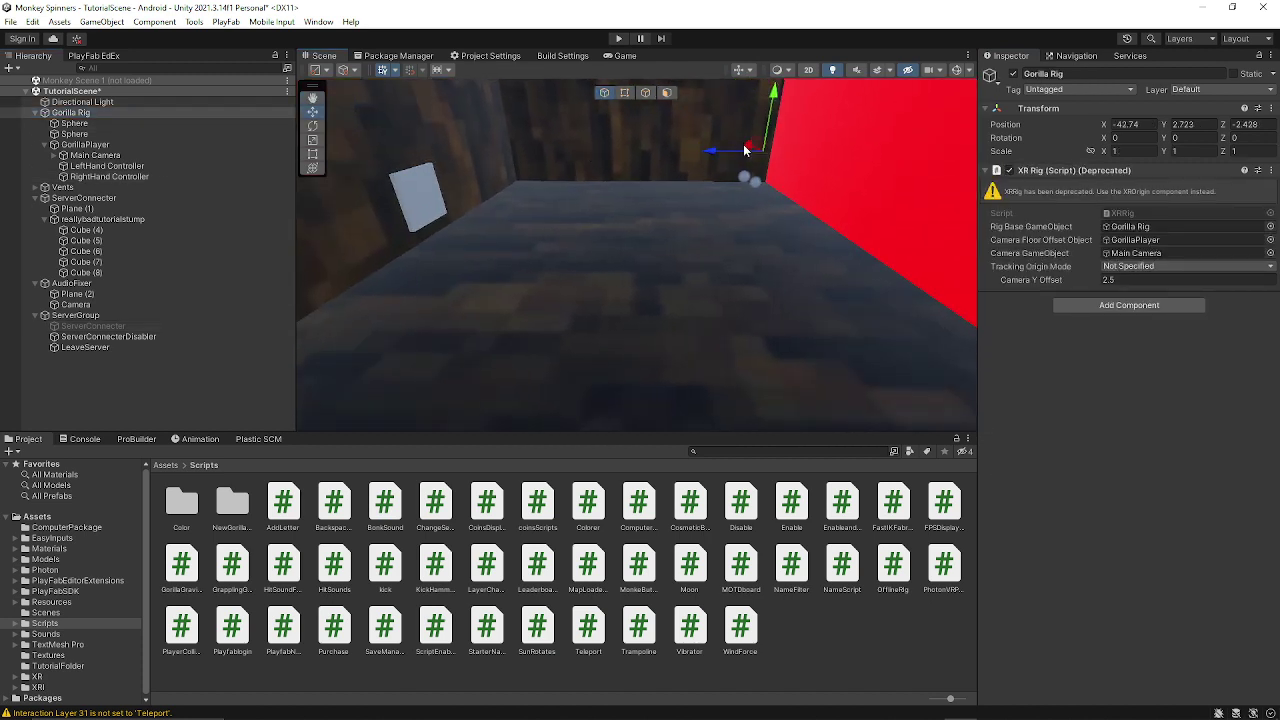
pyautogui.moveTo(703, 145); pyautogui.dragTo(450, 116)
pyautogui.keyDown('alt'); pyautogui.moveTo(450, 116); pyautogui.dragTo(212, 287); pyautogui.keyUp('alt')
pyautogui.moveTo(212, 288); pyautogui.dragTo(250, 198, button='right')
pyautogui.moveTo(493, 381); pyautogui.dragTo(581, 353)
pyautogui.moveTo(581, 353); pyautogui.dragTo(825, 270, button='right')
pyautogui.press('w')
pyautogui.press('s')
pyautogui.moveTo(673, 285); pyautogui.dragTo(614, 248)
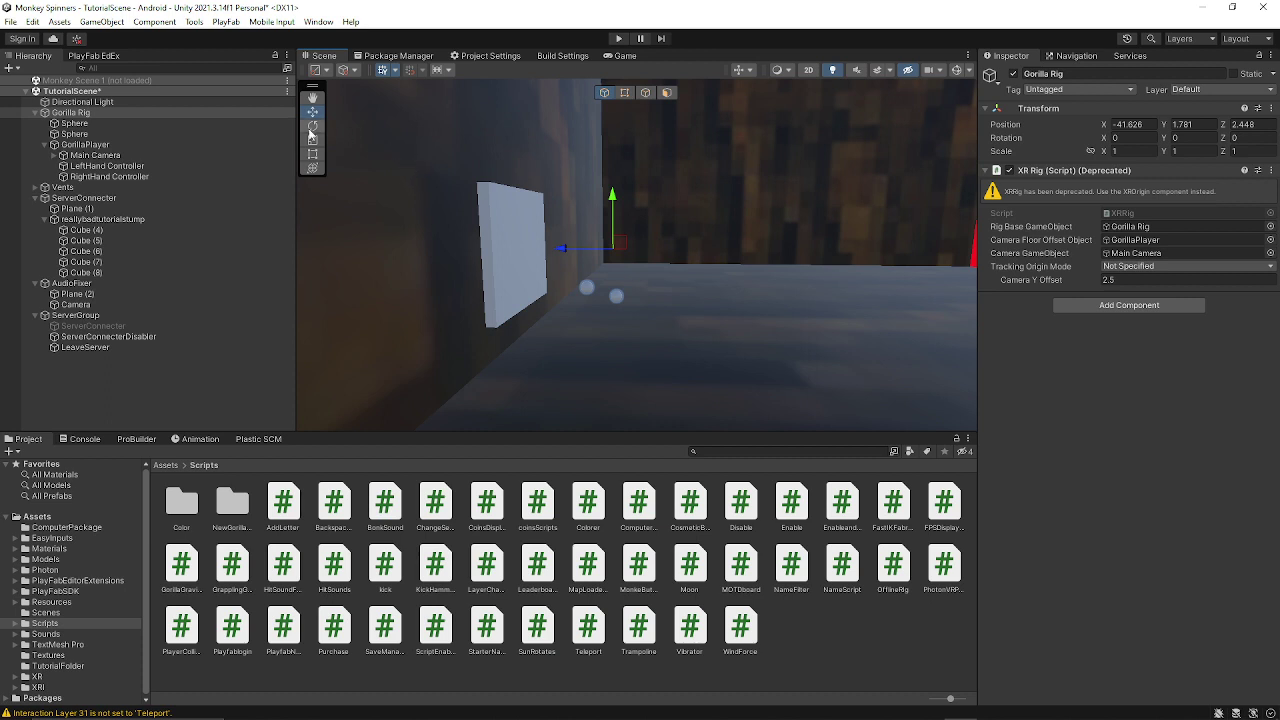
# Step: Play-test the LeaveServer cube with the LeftHand Controller selected in the Scene view, and end the play session
pyautogui.click(110, 166)
pyautogui.click(617, 39)
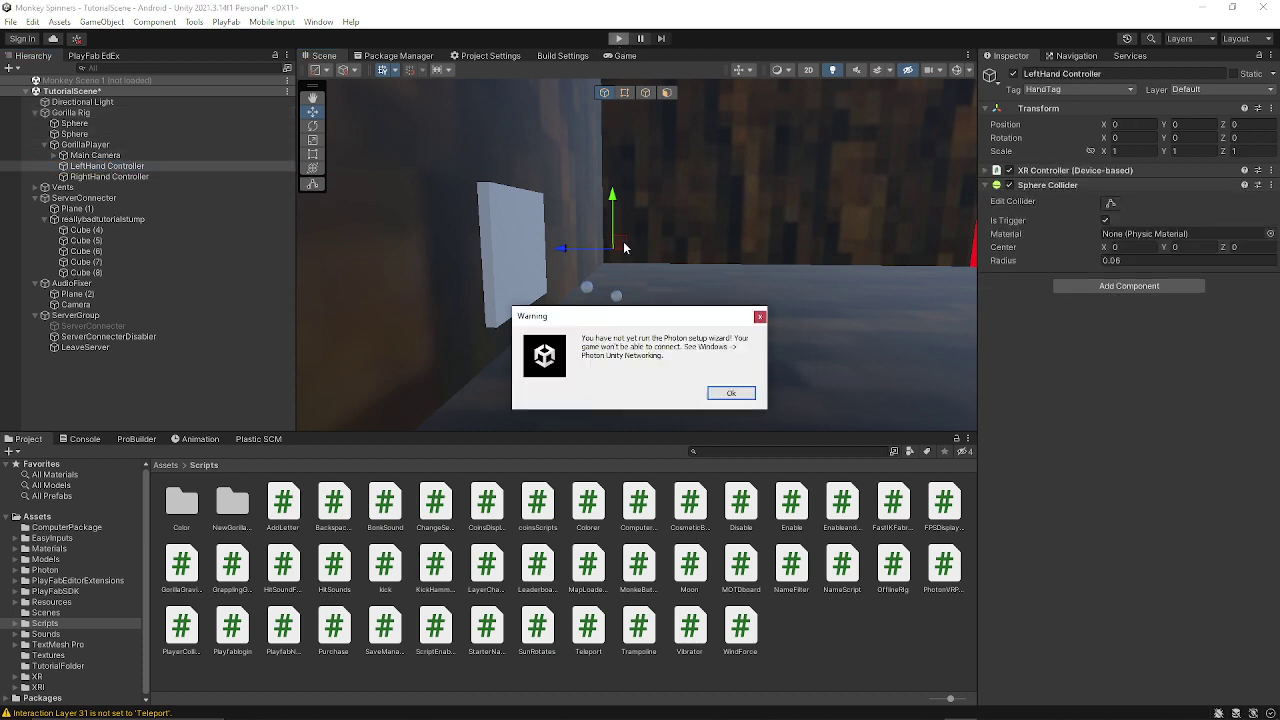
pyautogui.click(730, 394)
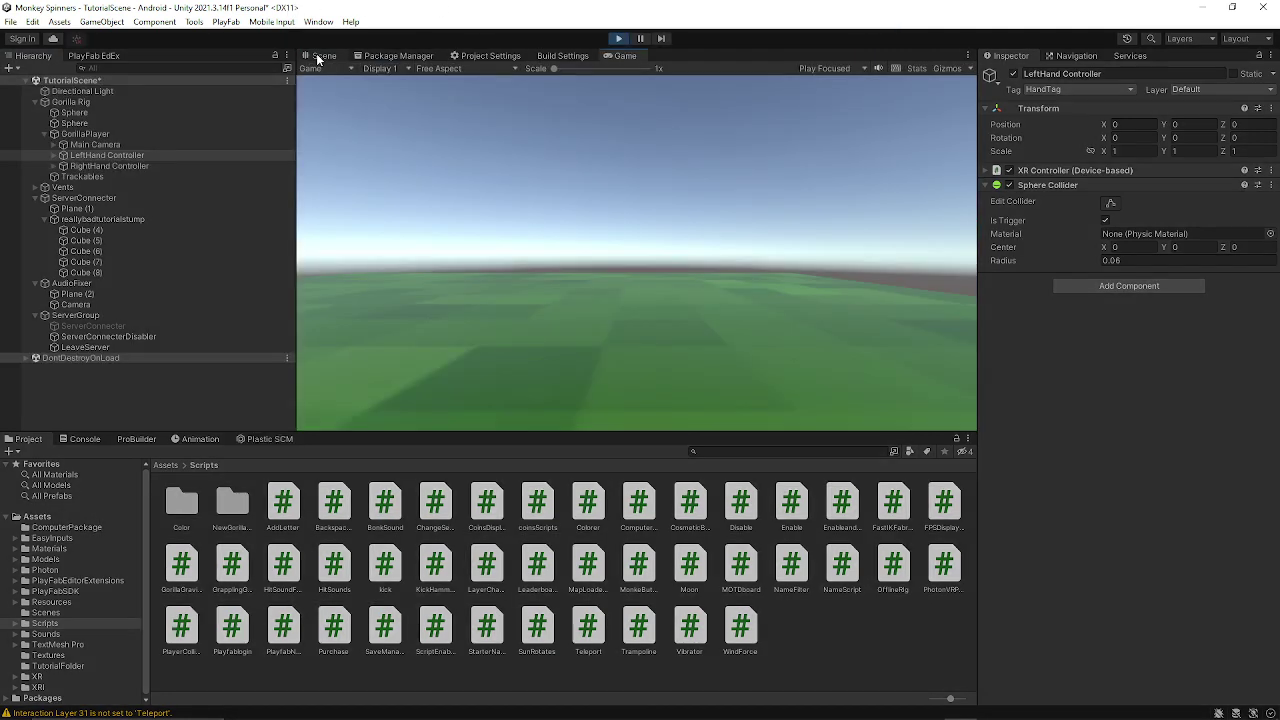
pyautogui.click(320, 56)
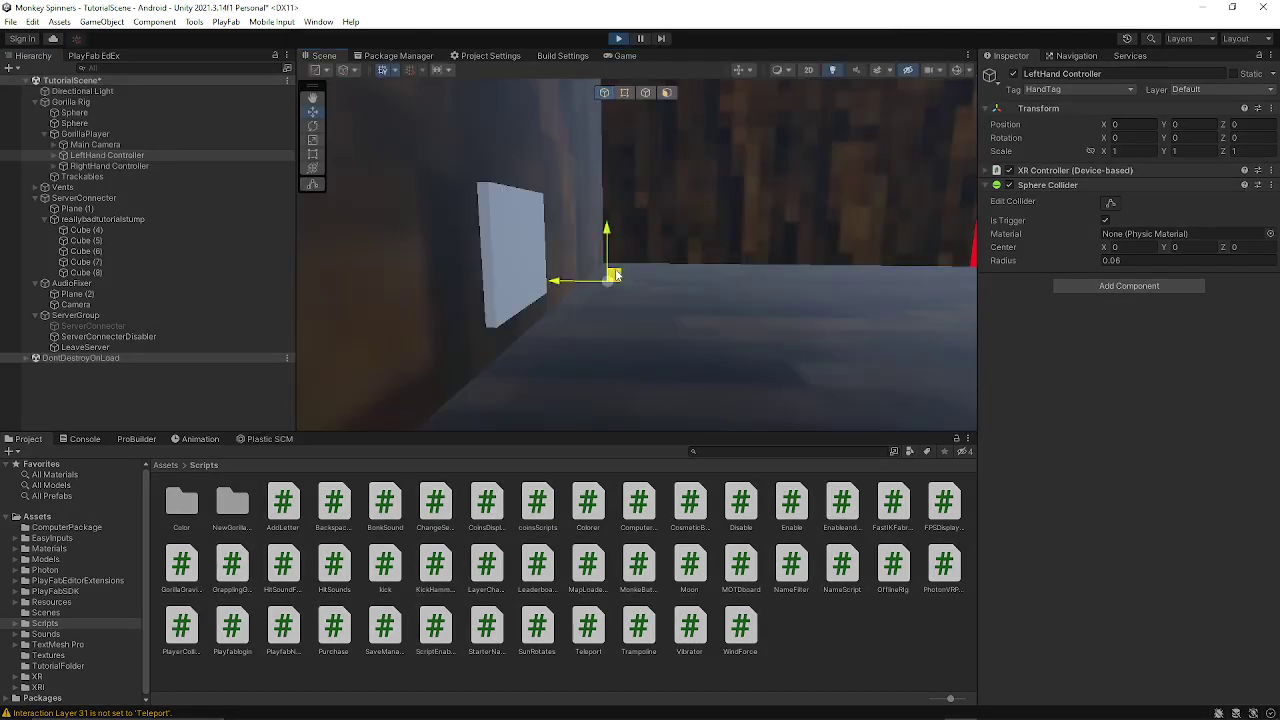
pyautogui.moveTo(614, 271); pyautogui.dragTo(676, 277, button='right')
pyautogui.click(618, 39)
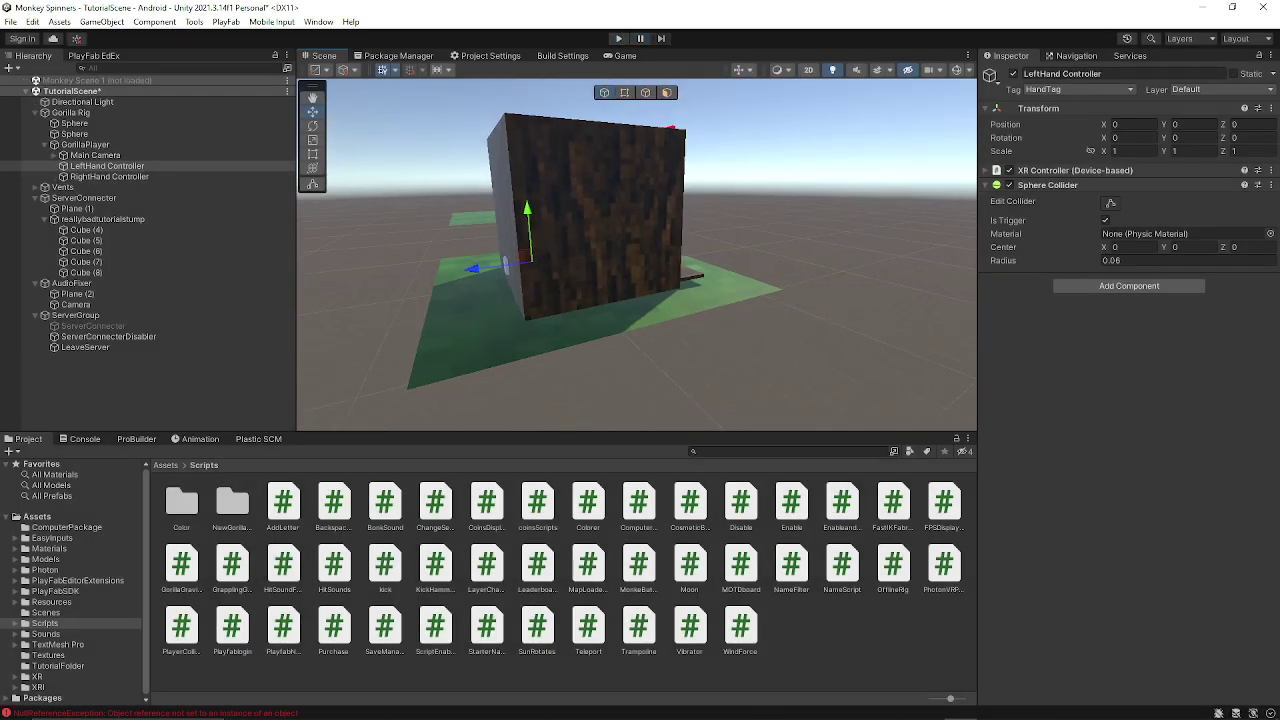